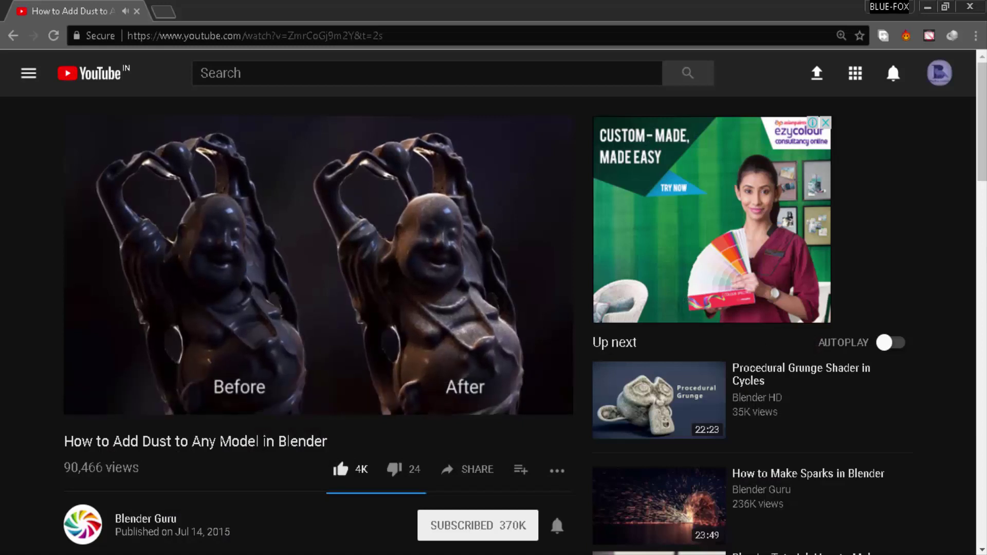
Step: Scroll through the YouTube dust tutorial, then orbit the Cinema 4D viewport around the girl bust
{"action": "scroll", "coordinate": [870, 308], "scroll_direction": "down", "scroll_amount": 1}
{"action": "scroll", "coordinate": [337, 408], "scroll_direction": "down", "scroll_amount": 3}
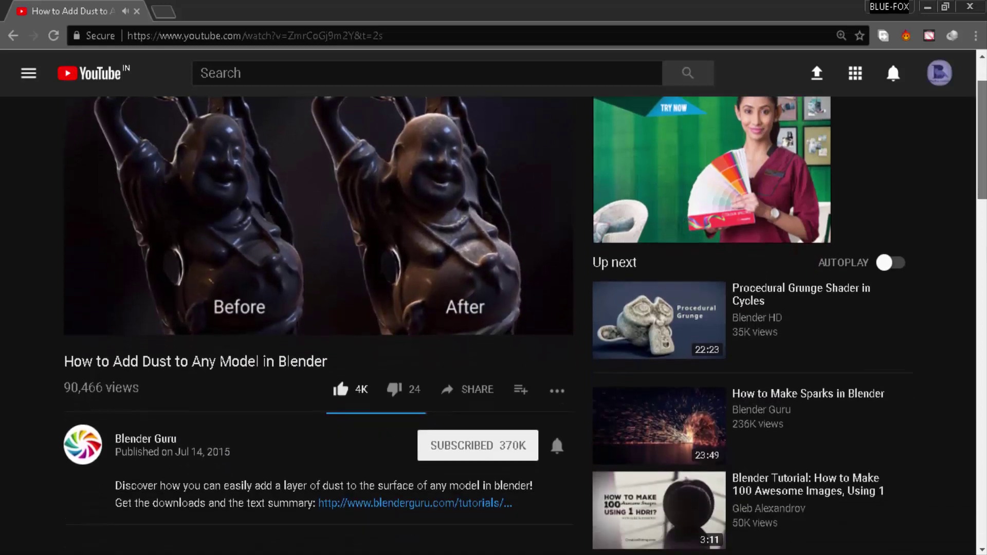
{"action": "scroll", "coordinate": [338, 408], "scroll_direction": "down", "scroll_amount": 1}
{"action": "scroll", "coordinate": [779, 189], "scroll_direction": "up", "scroll_amount": 4}
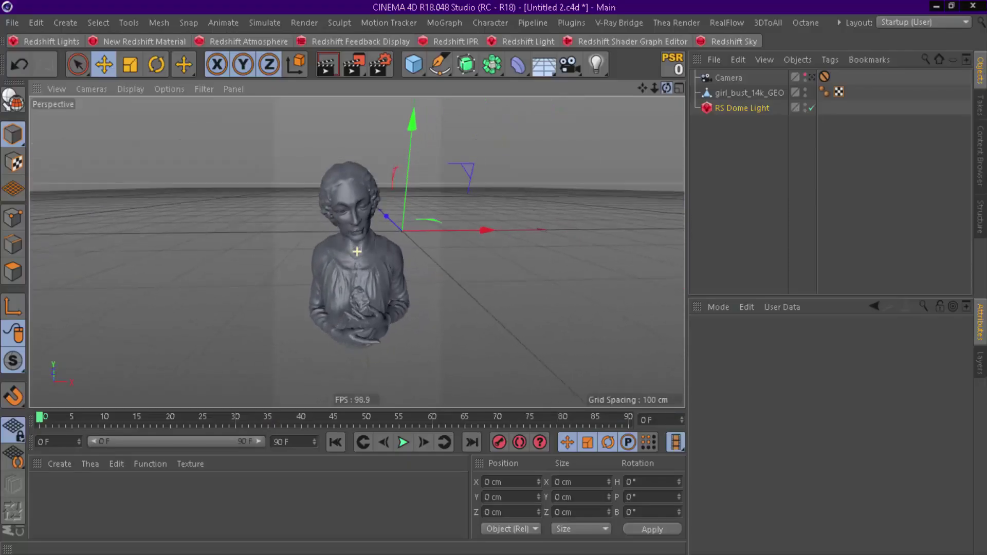
{"action": "left_click_drag", "start_coordinate": [357, 251], "coordinate": [364, 232], "text": "alt"}
{"action": "mouse_move", "coordinate": [666, 88]}
{"action": "left_mouse_down"}
{"action": "mouse_move", "coordinate": [612, 95]}
{"action": "mouse_move", "coordinate": [653, 95]}
{"action": "left_mouse_up"}
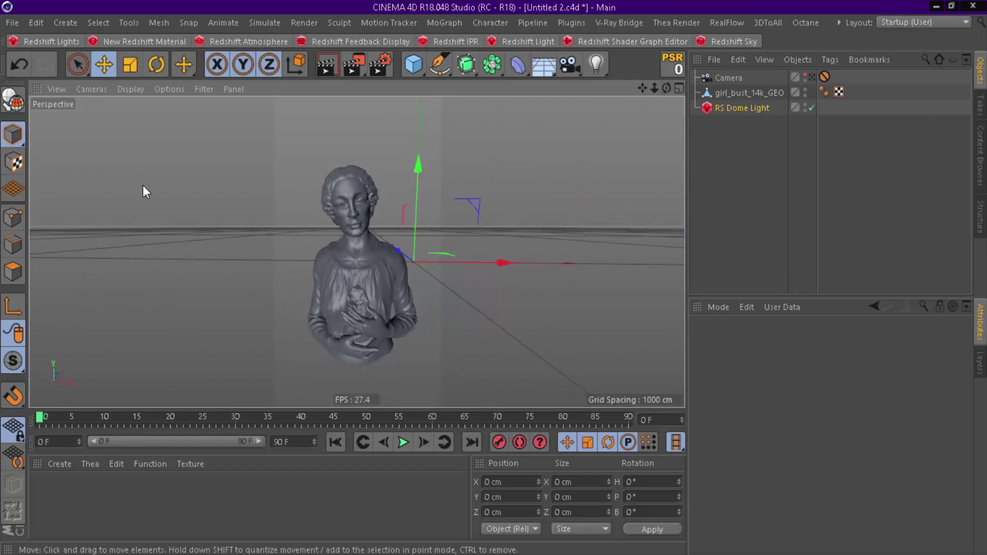
Step: Create a Redshift material, apply it to girl_bust_14k_GEO, and set its texture projection to Cubic
{"action": "left_click", "coordinate": [128, 42]}
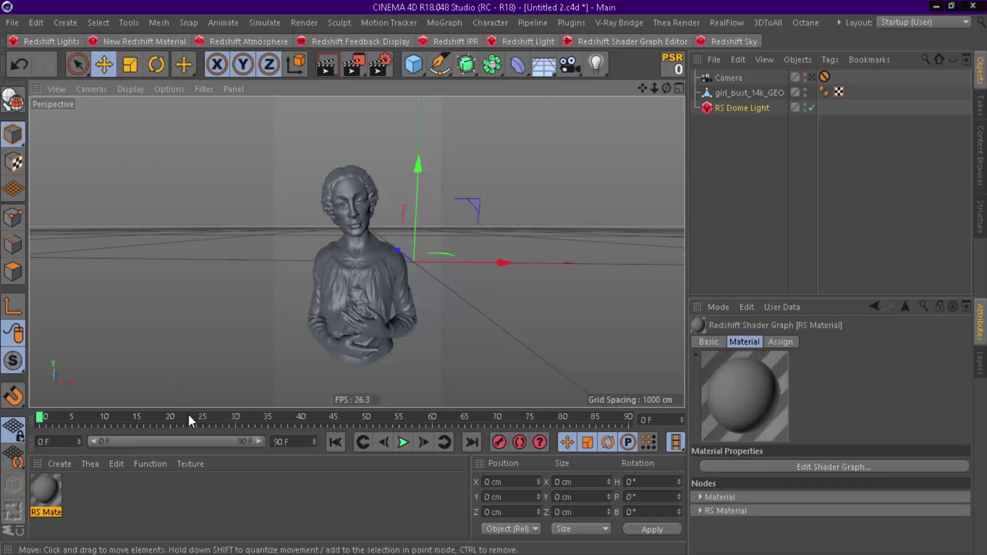
{"action": "left_click_drag", "start_coordinate": [44, 495], "coordinate": [347, 282]}
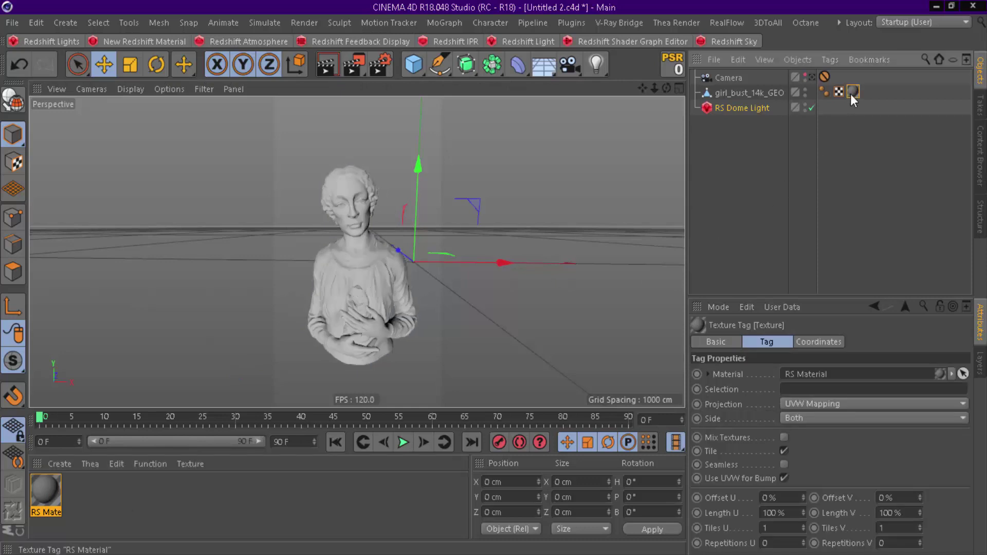
{"action": "left_click", "coordinate": [903, 403]}
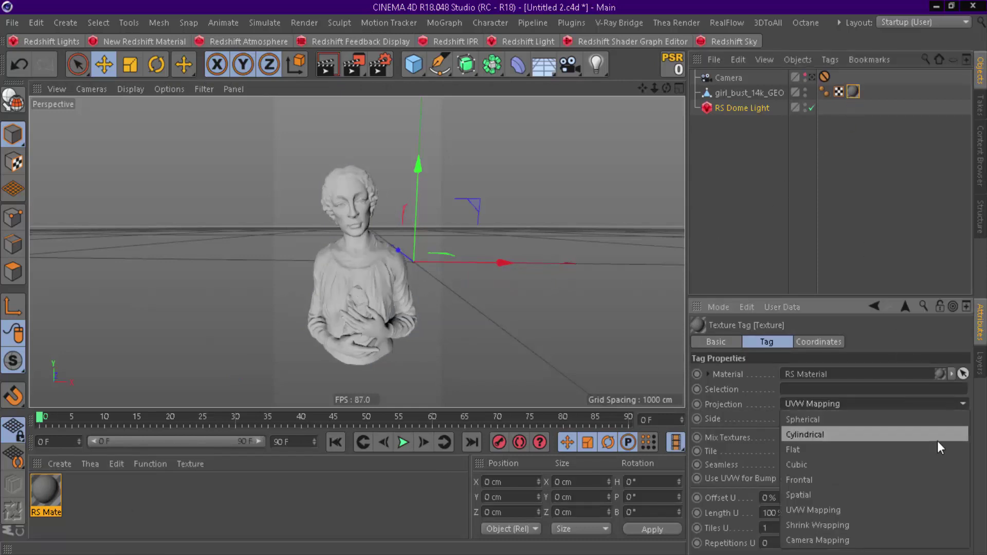
{"action": "left_click", "coordinate": [914, 469]}
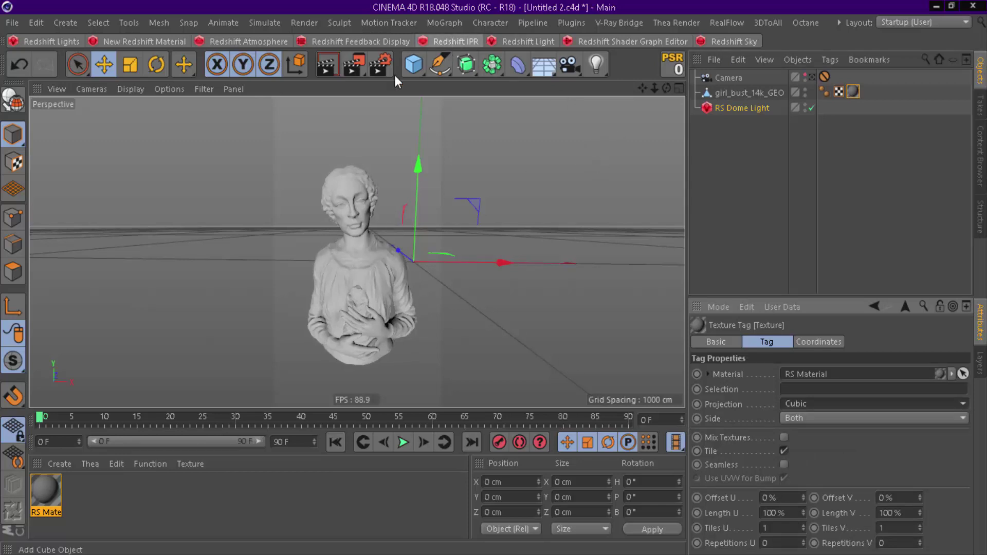
Step: Open the RS Material's Shader Graph and move its window down to reveal the scene
{"action": "double_click", "coordinate": [47, 497]}
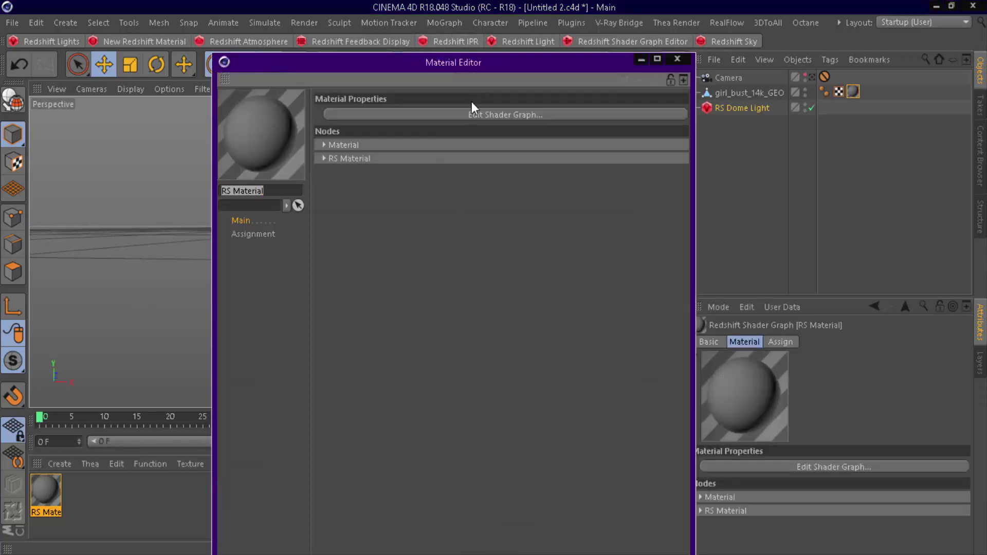
{"action": "left_click", "coordinate": [485, 117]}
{"action": "left_click", "coordinate": [684, 47]}
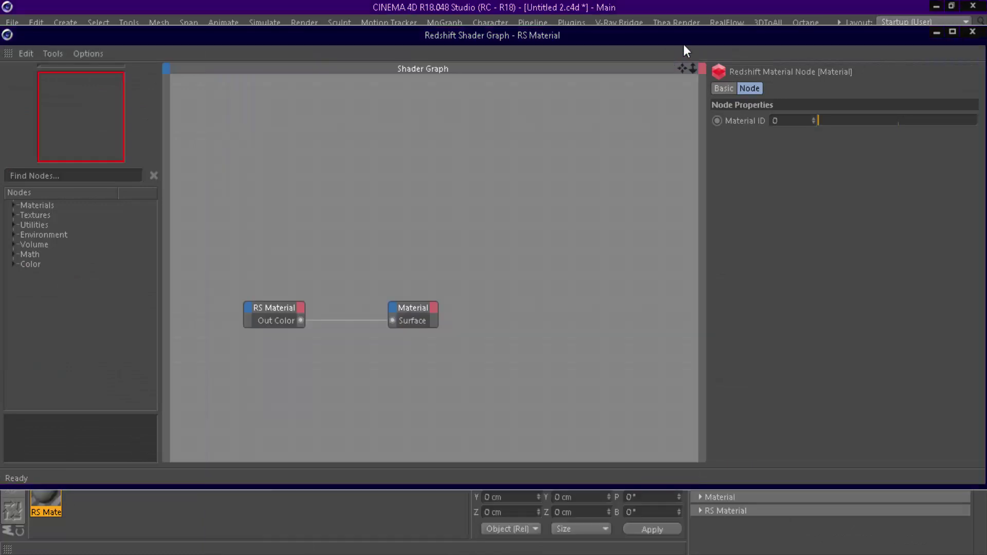
{"action": "left_click_drag", "start_coordinate": [683, 44], "coordinate": [682, 258]}
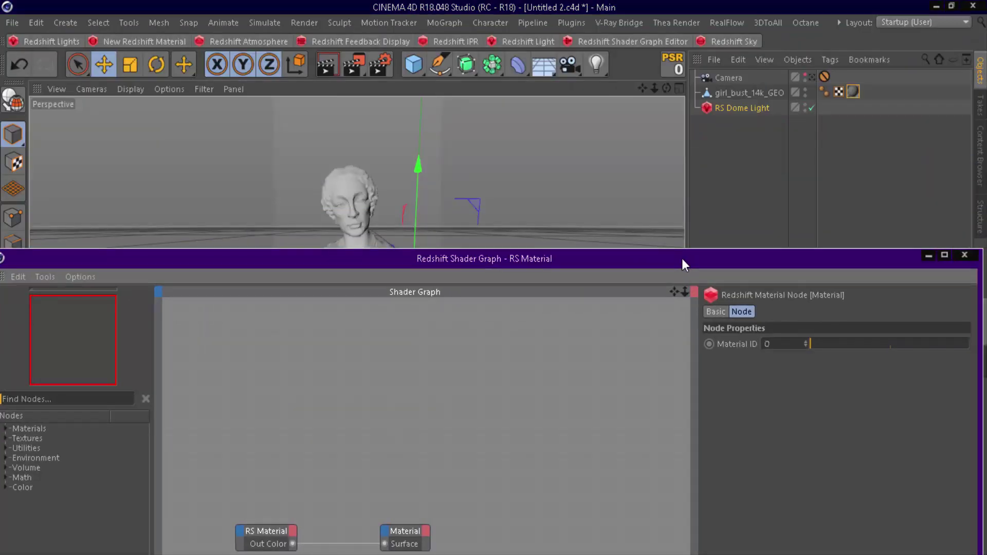
Step: Start a Redshift IPR render through the camera and dock it inside the Shader Graph window
{"action": "left_click", "coordinate": [474, 42]}
{"action": "left_click", "coordinate": [377, 224]}
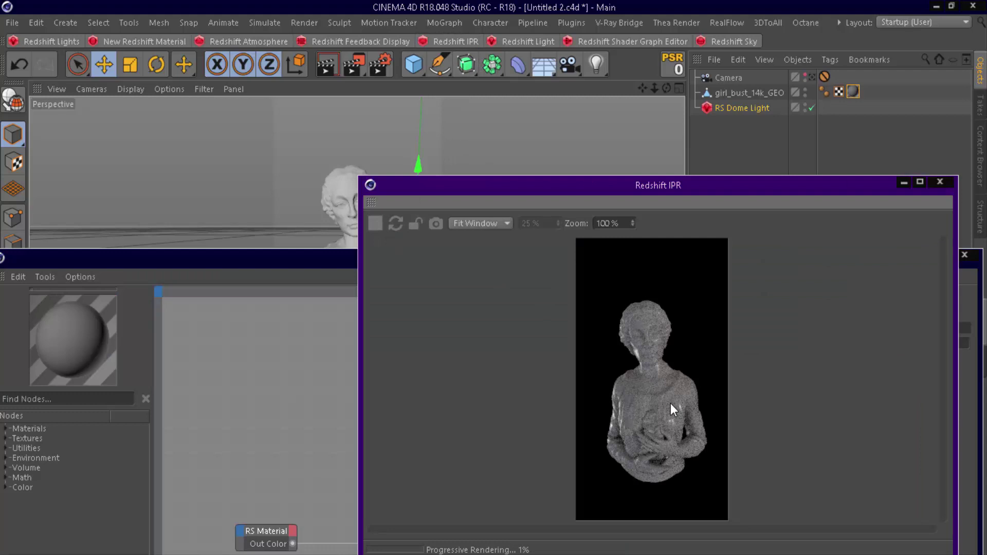
{"action": "left_click", "coordinate": [812, 78]}
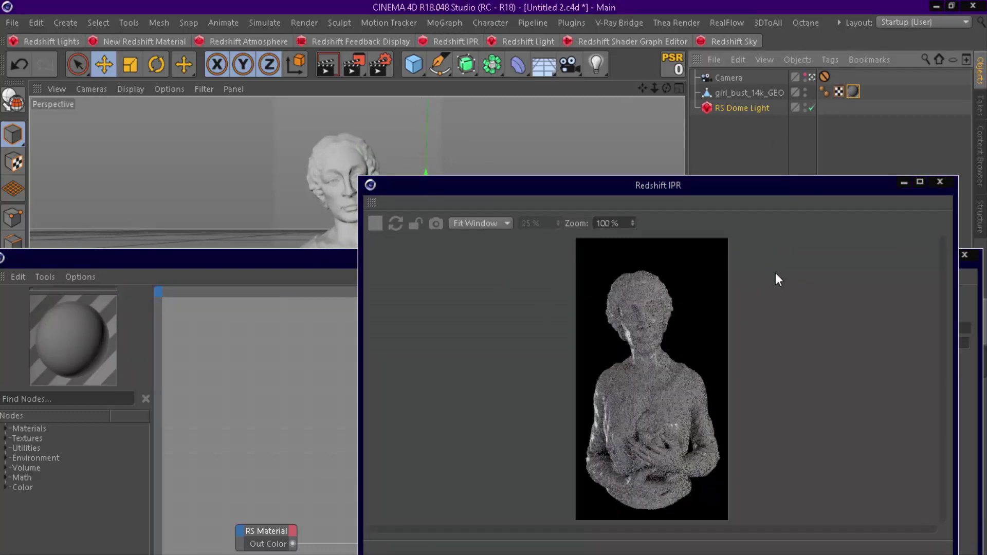
{"action": "left_click_drag", "start_coordinate": [693, 187], "coordinate": [690, 298]}
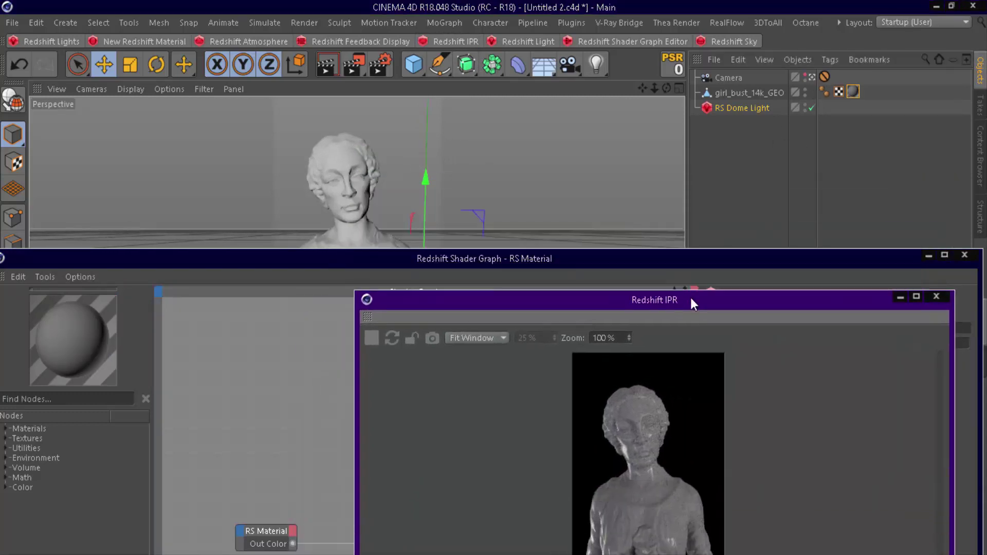
{"action": "left_click_drag", "start_coordinate": [372, 320], "coordinate": [969, 334]}
Step: Maximise the Shader Graph window and resize the node graph and properties panels
{"action": "left_click", "coordinate": [946, 254]}
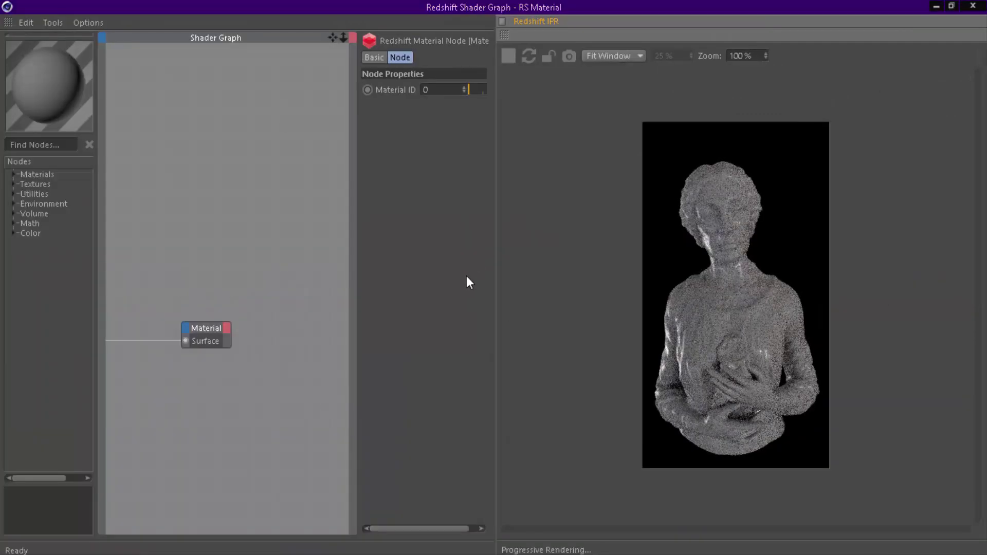
{"action": "left_click_drag", "start_coordinate": [360, 273], "coordinate": [418, 274]}
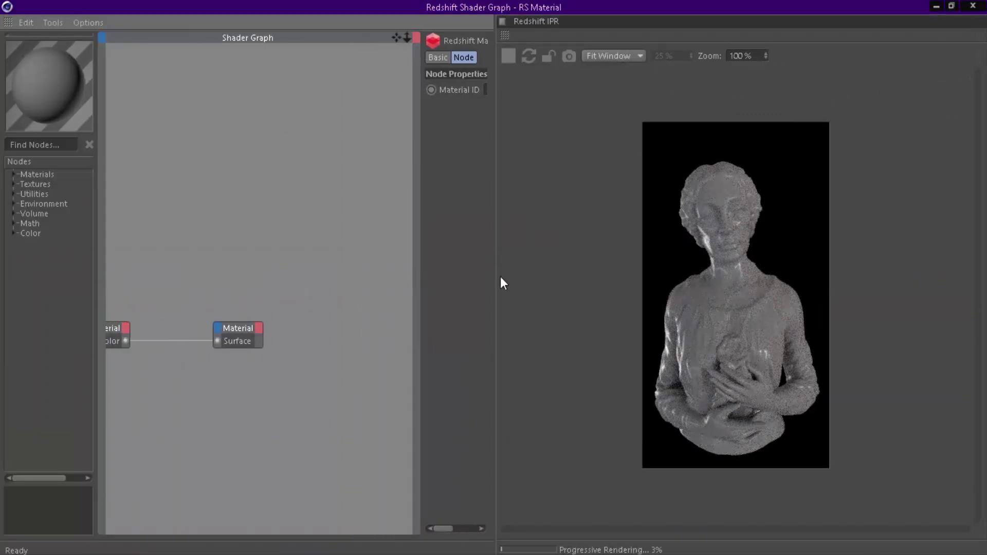
{"action": "left_click_drag", "start_coordinate": [495, 280], "coordinate": [735, 276]}
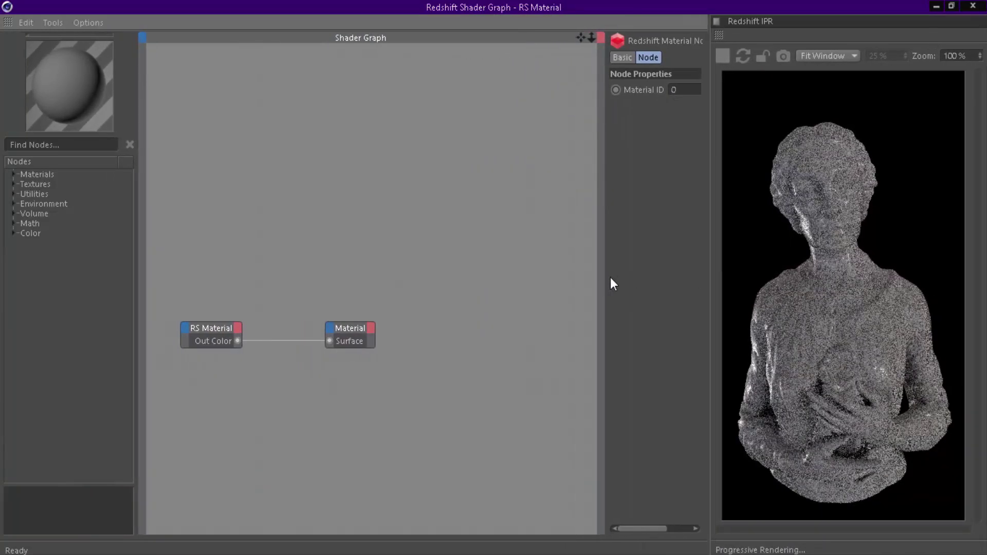
{"action": "mouse_move", "coordinate": [605, 277]}
{"action": "left_mouse_down"}
{"action": "mouse_move", "coordinate": [676, 277]}
{"action": "mouse_move", "coordinate": [615, 276]}
{"action": "left_mouse_up"}
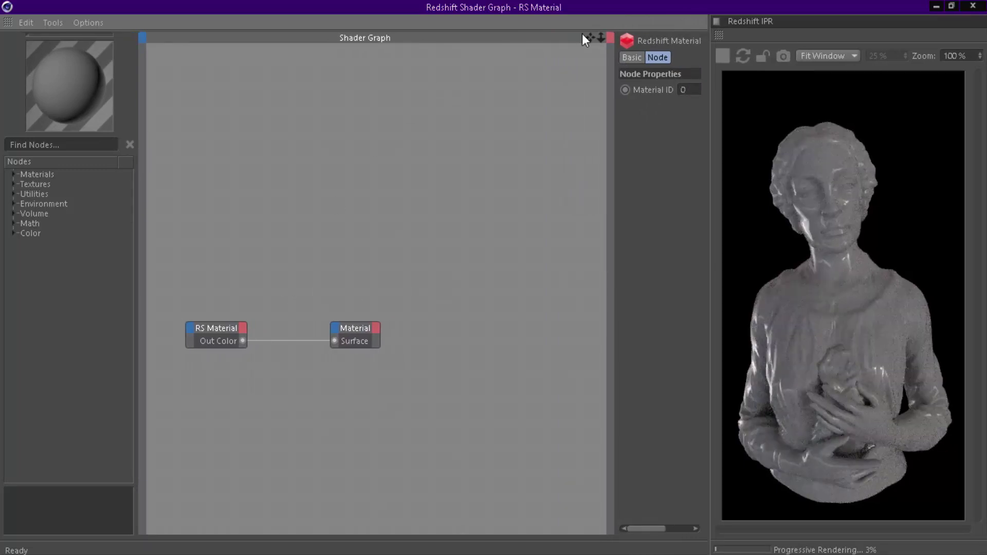
{"action": "left_click_drag", "start_coordinate": [586, 36], "coordinate": [387, 179]}
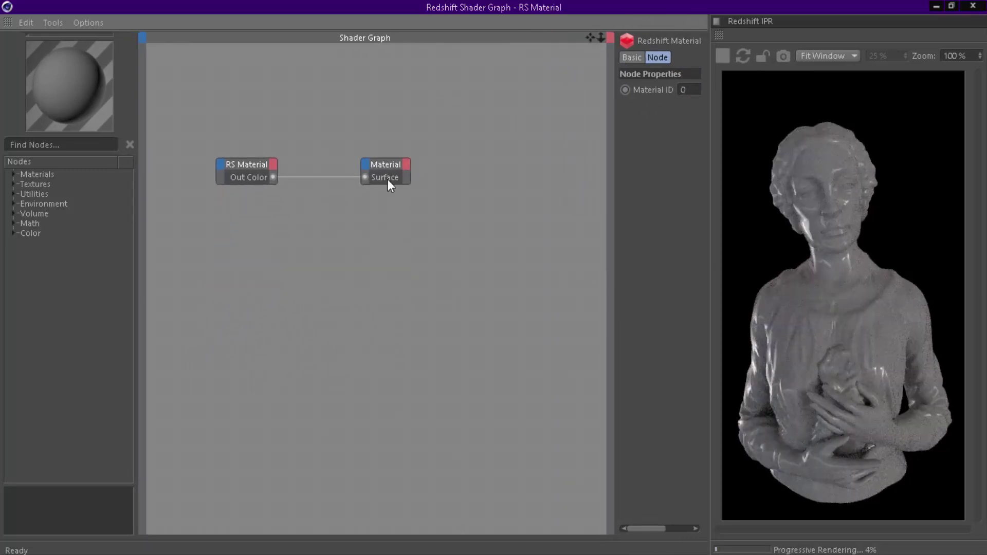
Step: Delete the RS Material node and add an RS State node found by searching 'stat'
{"action": "left_click", "coordinate": [256, 169]}
{"action": "key", "text": "Delete"}
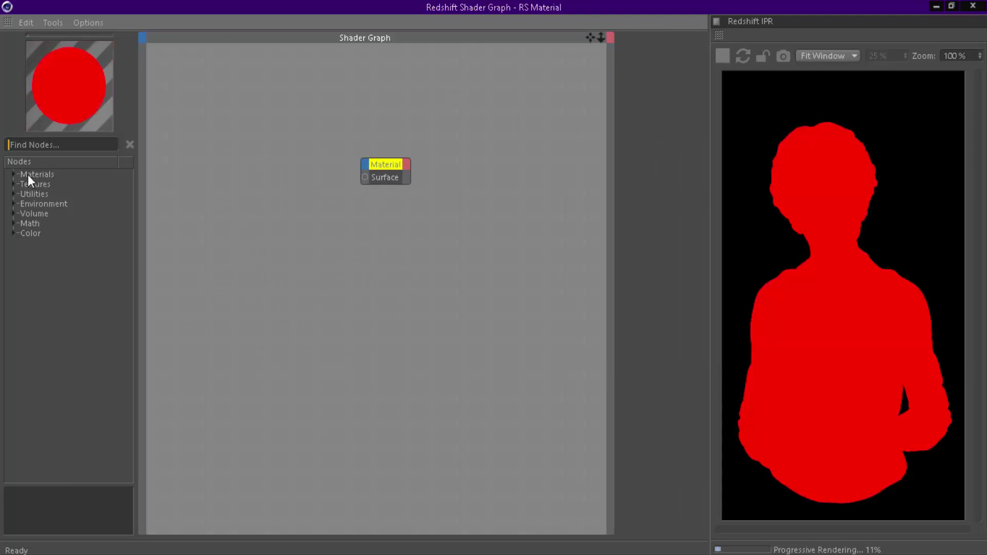
{"action": "type", "text": "stat"}
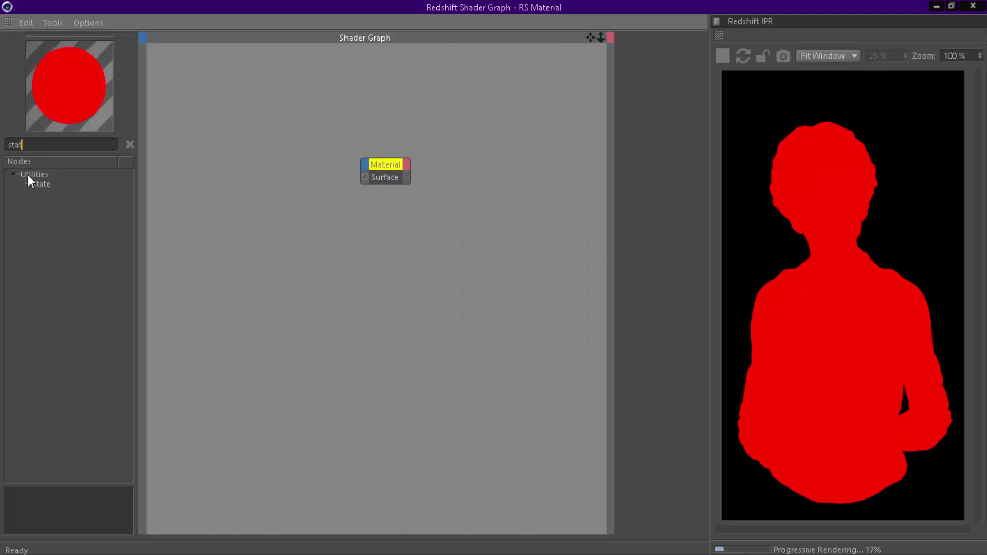
{"action": "left_click_drag", "start_coordinate": [46, 185], "coordinate": [365, 177]}
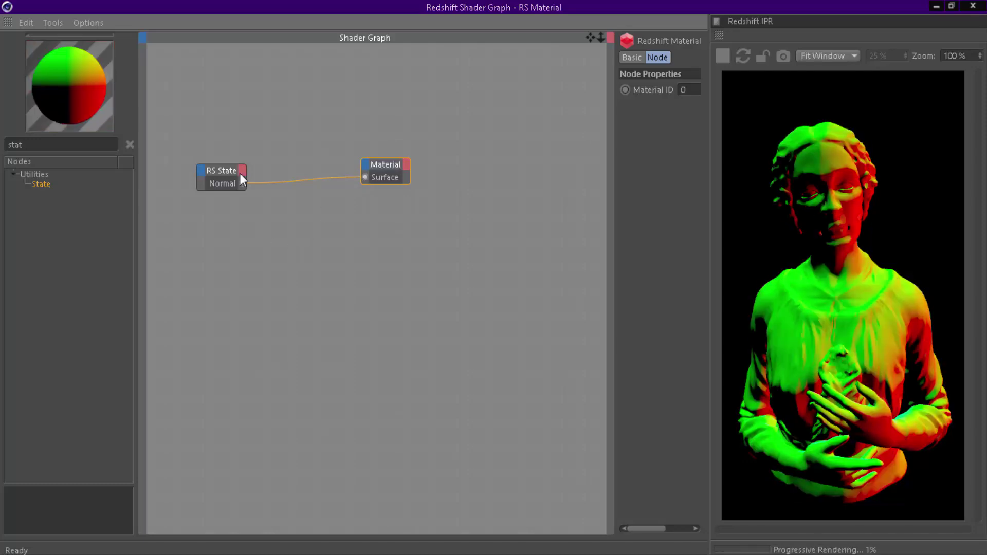
Step: Set the RS State node's Transform Space to Object so the normals render blue-green
{"action": "left_click", "coordinate": [221, 171]}
{"action": "left_click_drag", "start_coordinate": [615, 182], "coordinate": [533, 187]}
{"action": "left_click", "coordinate": [690, 119]}
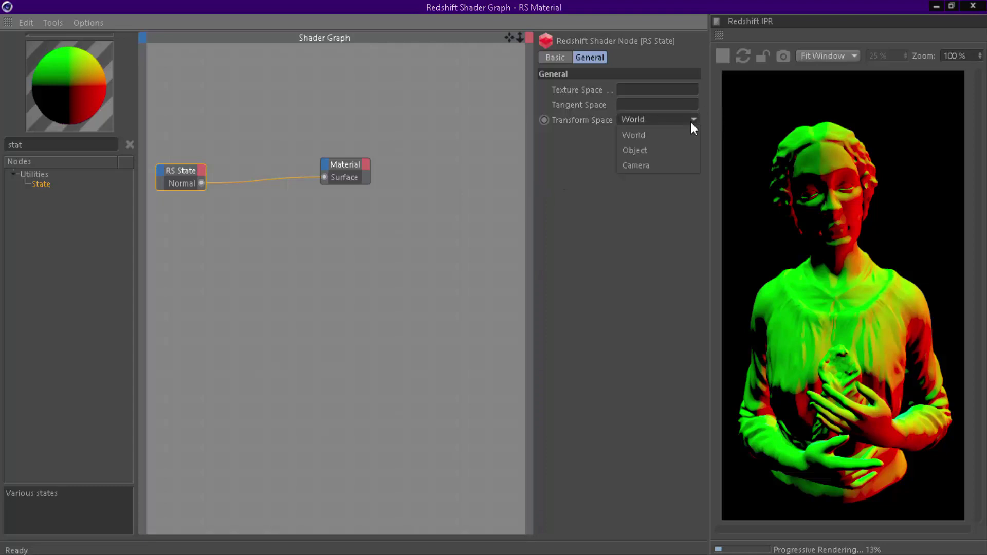
{"action": "left_click", "coordinate": [645, 149]}
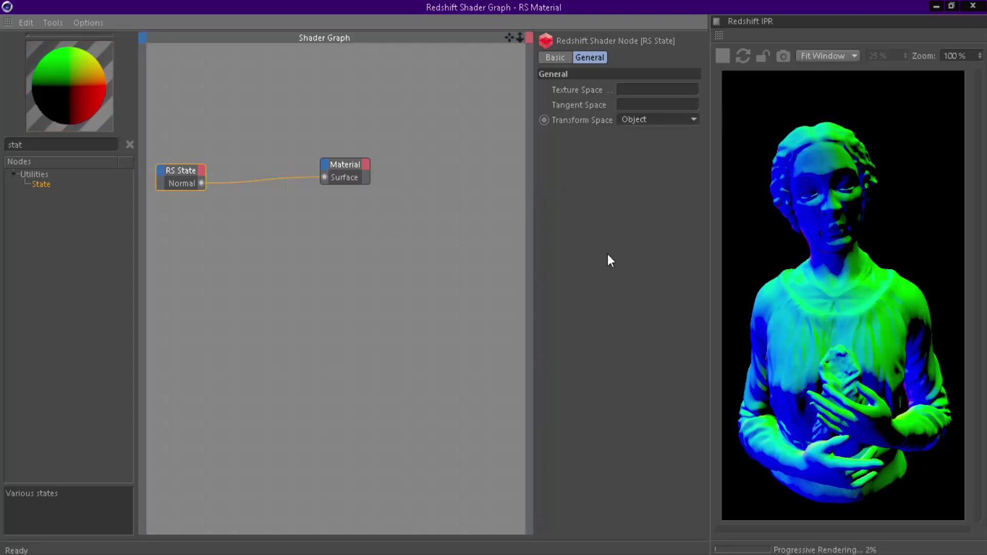
{"action": "left_click_drag", "start_coordinate": [347, 166], "coordinate": [369, 167]}
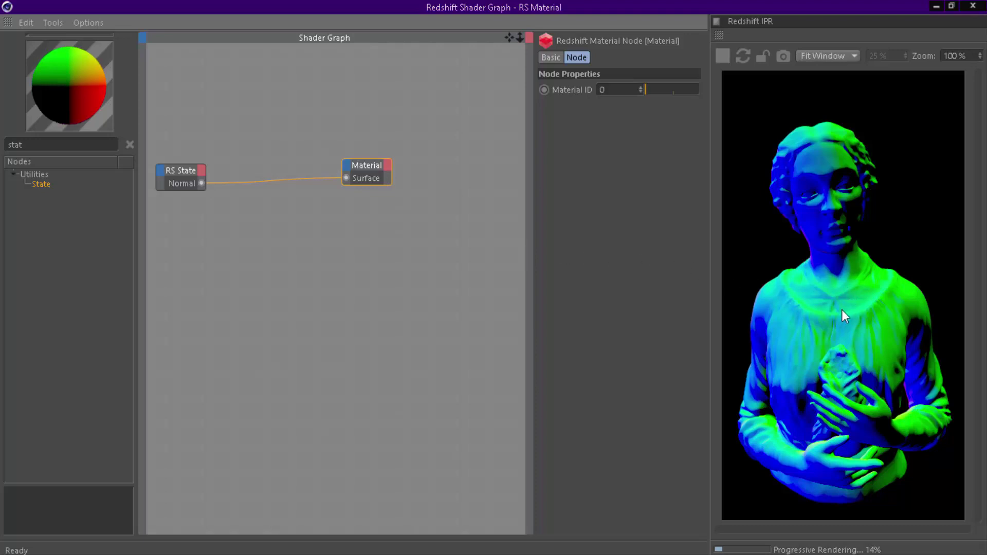
Step: Search 'color' and add an RS Color Splitter node to the graph
{"action": "key", "text": "BackSpace"}
{"action": "key", "text": "BackSpace"}
{"action": "key", "text": "BackSpace"}
{"action": "key", "text": "BackSpace"}
{"action": "type", "text": "colr"}
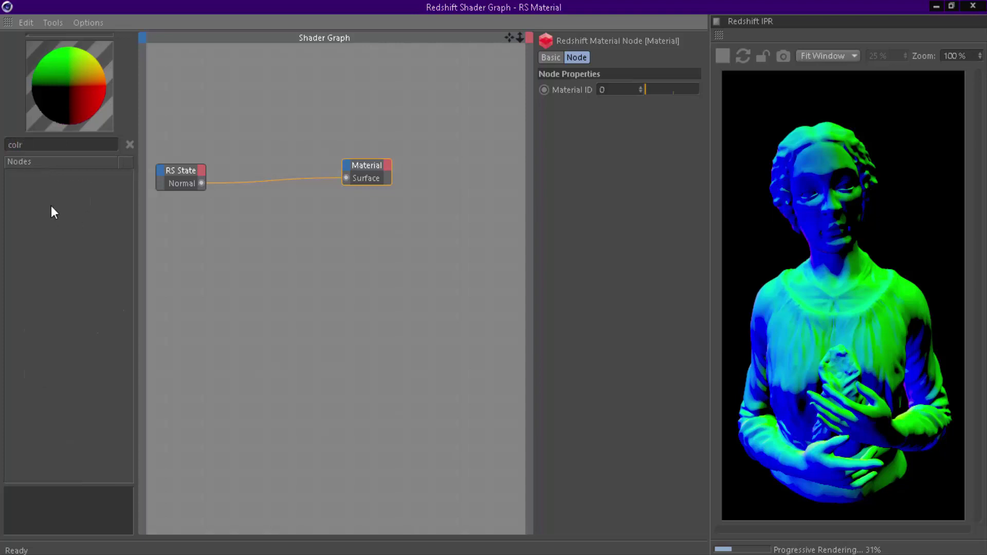
{"action": "key", "text": "BackSpace"}
{"action": "type", "text": "o"}
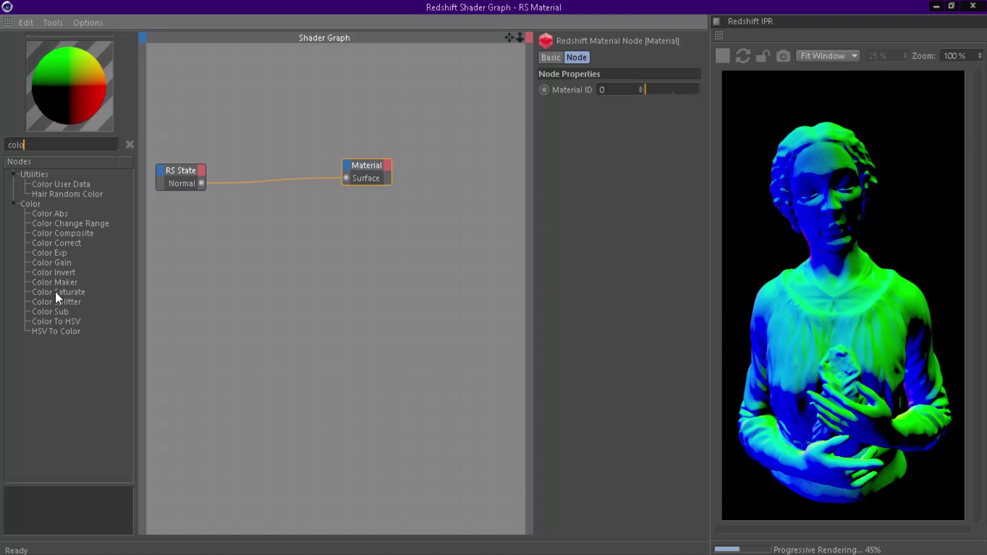
{"action": "left_click_drag", "start_coordinate": [57, 301], "coordinate": [265, 253]}
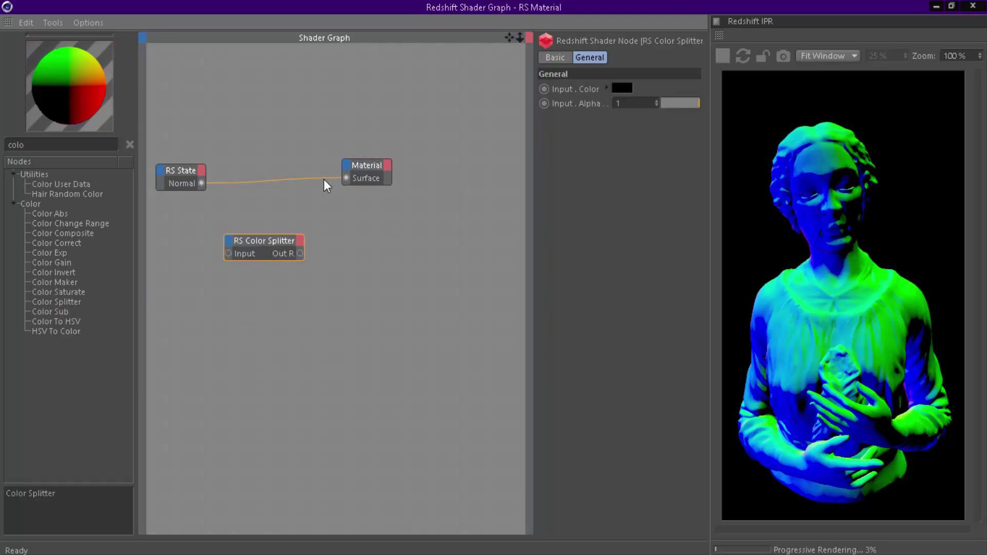
Step: Wire RS State Normal into the Color Splitter and expose its B and G channel outputs
{"action": "left_click_drag", "start_coordinate": [324, 180], "coordinate": [226, 252]}
{"action": "left_click", "coordinate": [299, 239]}
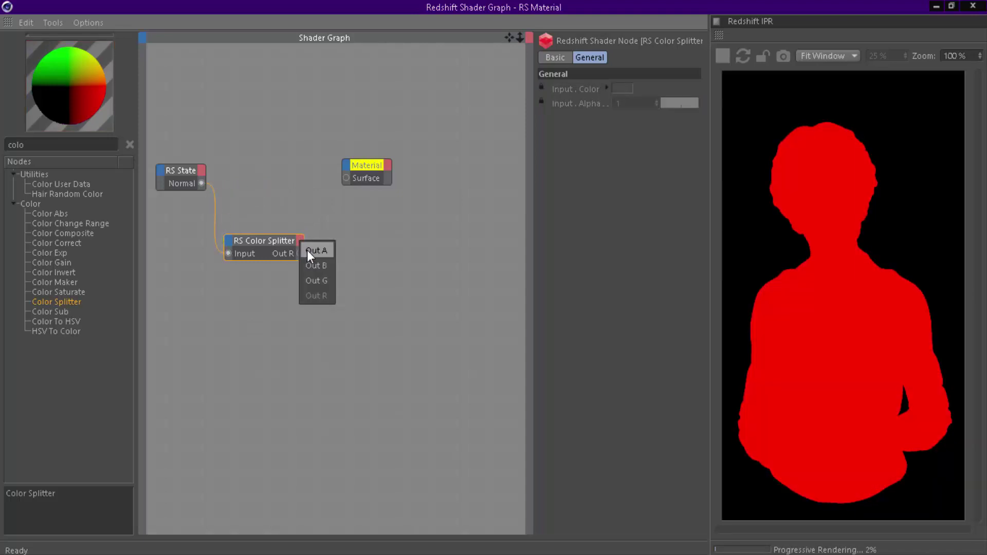
{"action": "left_click", "coordinate": [313, 264]}
{"action": "left_click", "coordinate": [298, 240]}
{"action": "left_click", "coordinate": [315, 273]}
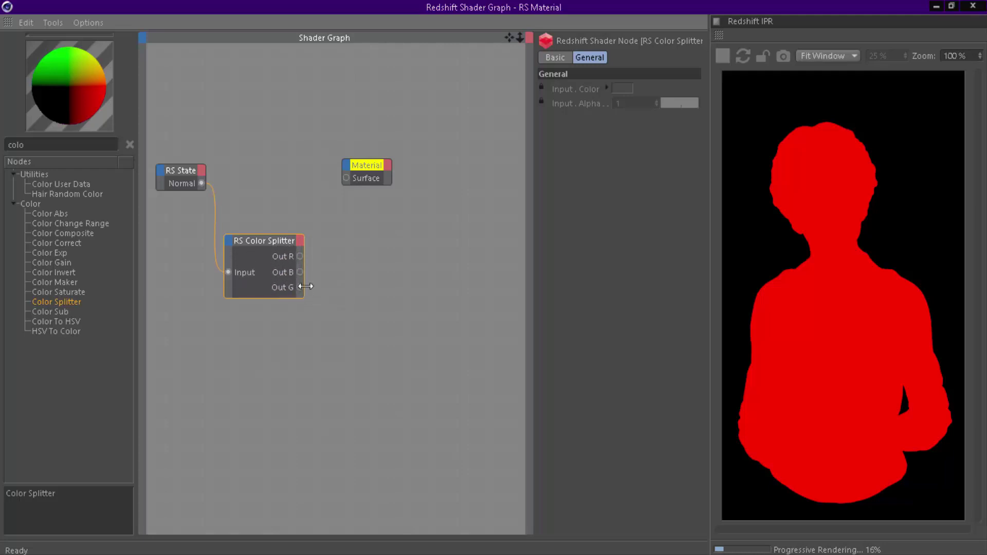
{"action": "left_click_drag", "start_coordinate": [302, 286], "coordinate": [347, 178]}
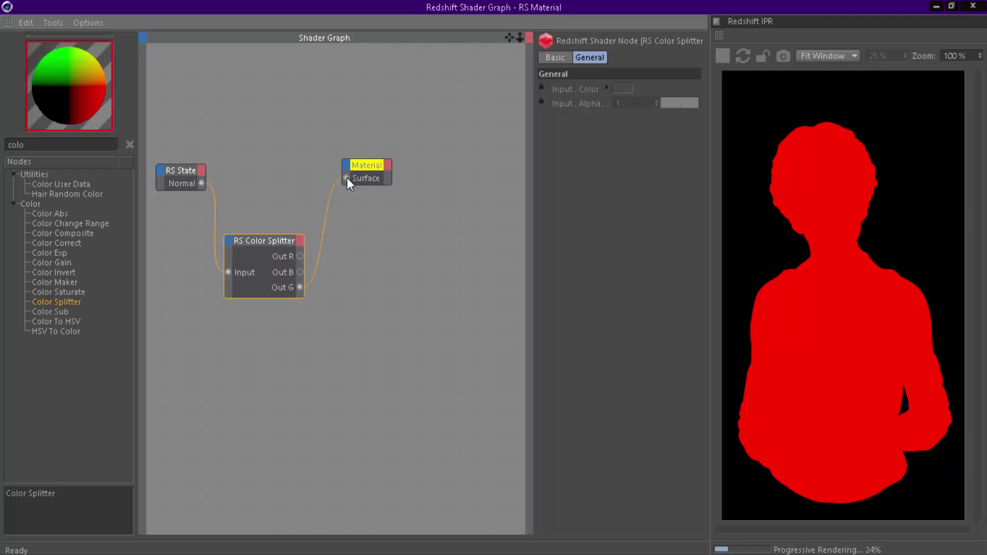
{"action": "left_click", "coordinate": [336, 189]}
{"action": "key", "text": "Delete"}
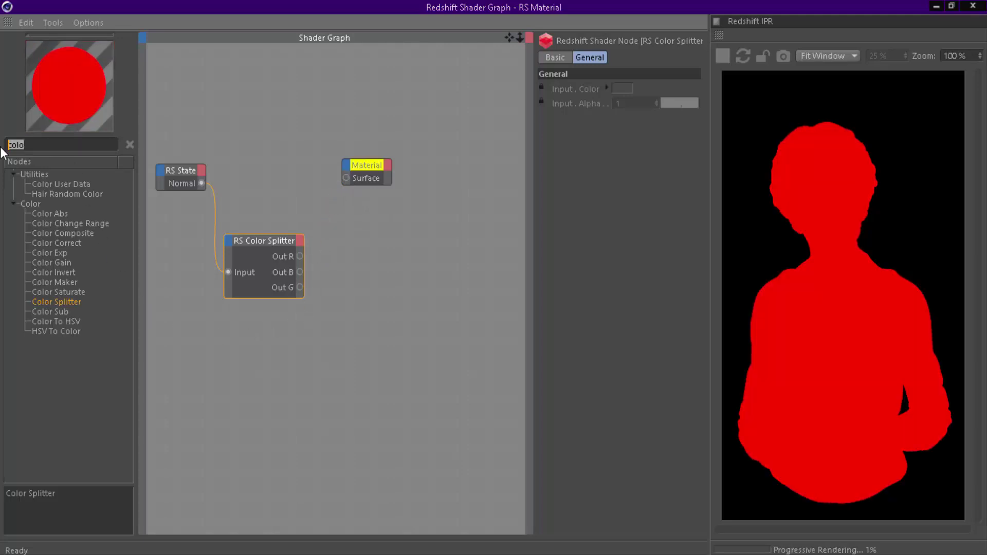
Step: Add an RS Ramp with Source set to Alt and wire its Out Color to Material Surface
{"action": "type", "text": "ramp"}
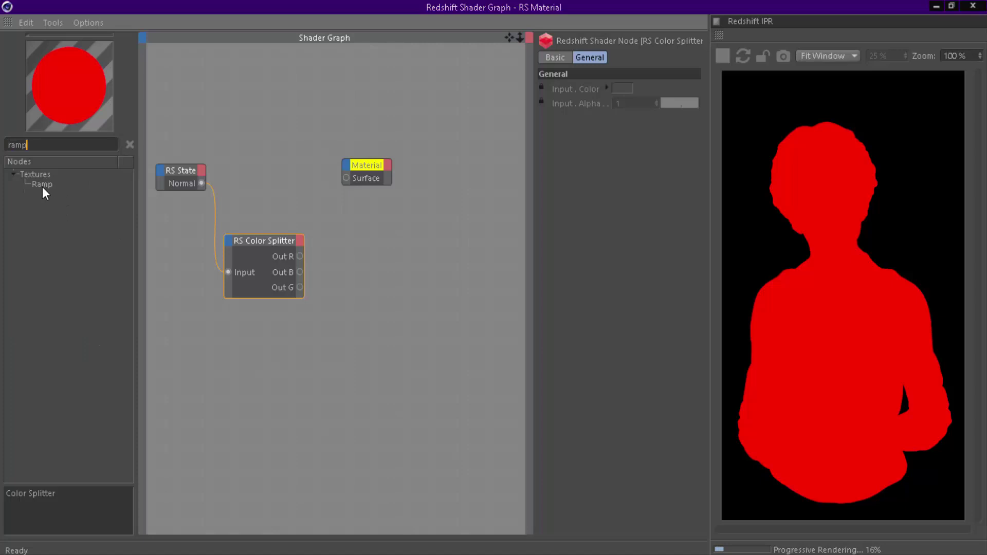
{"action": "left_click_drag", "start_coordinate": [42, 187], "coordinate": [366, 273]}
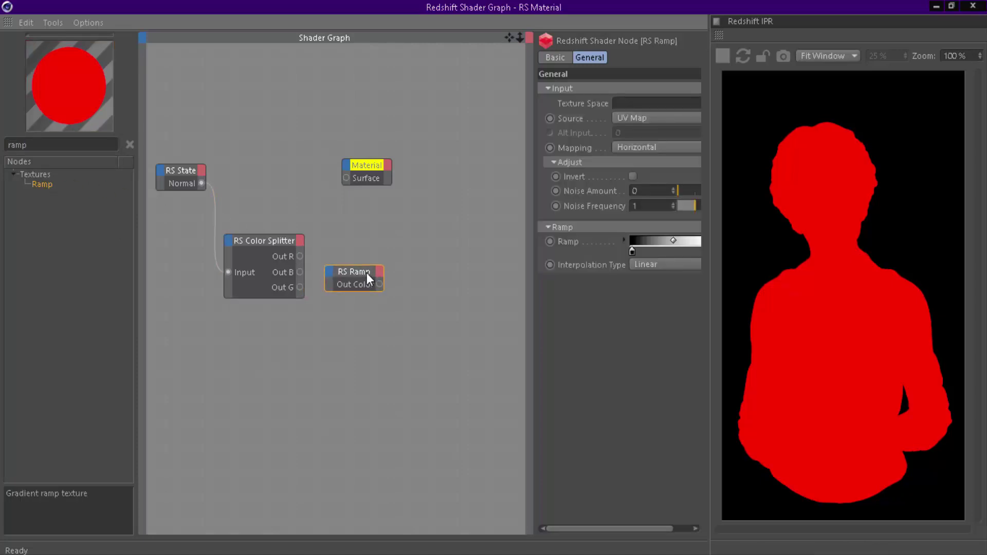
{"action": "left_click", "coordinate": [650, 119]}
{"action": "left_click", "coordinate": [632, 150]}
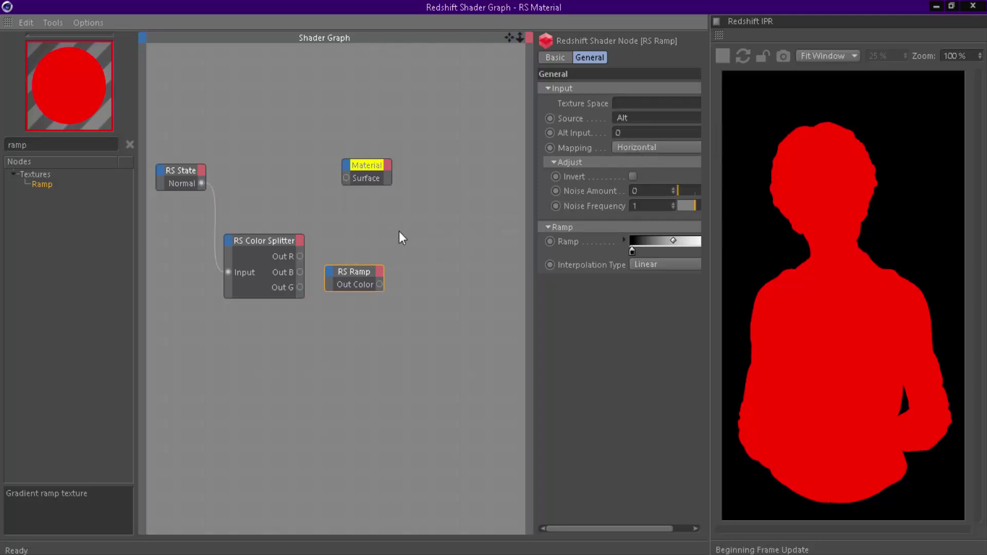
{"action": "left_click_drag", "start_coordinate": [380, 284], "coordinate": [346, 179]}
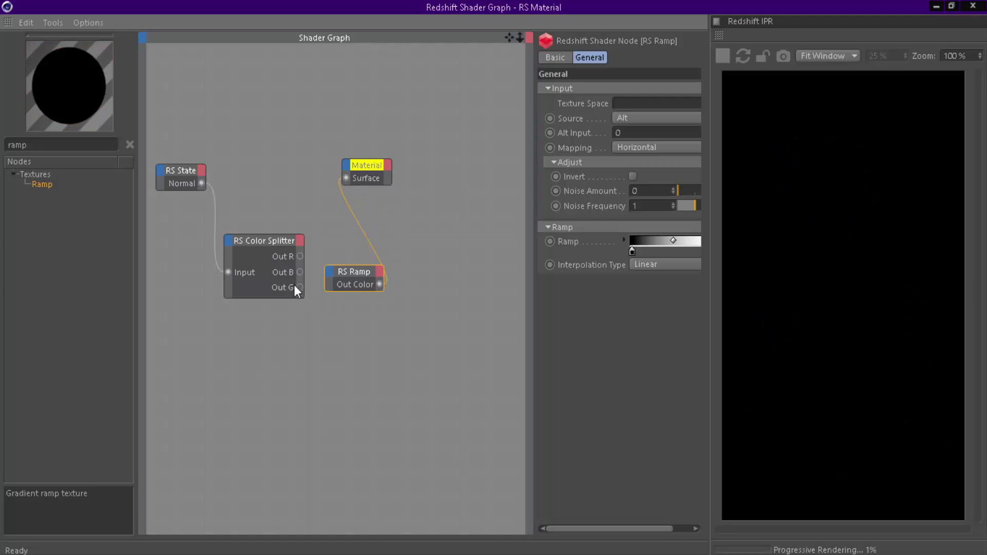
Step: Feed the Color Splitter's Out G into the ramp input and tidy the node layout
{"action": "left_click_drag", "start_coordinate": [302, 286], "coordinate": [416, 281]}
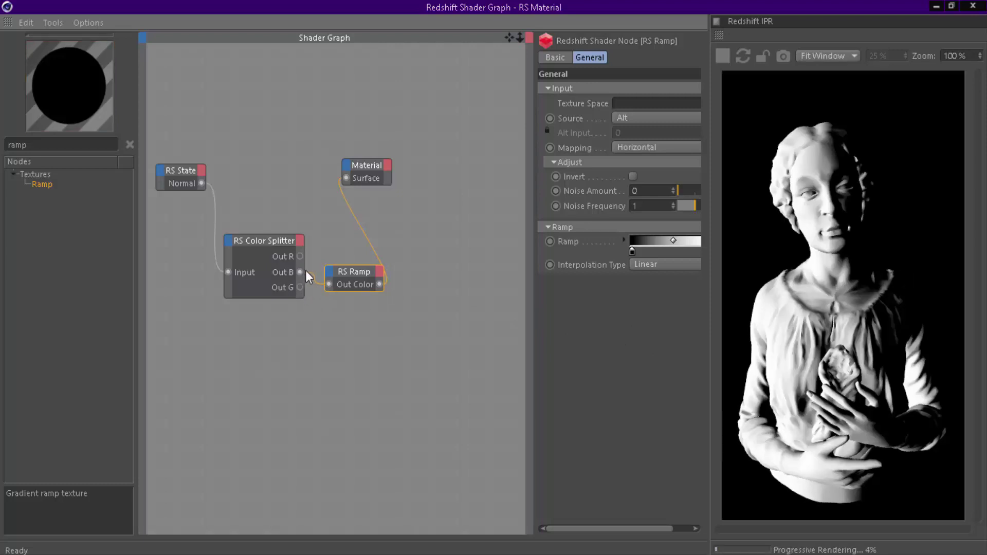
{"action": "left_click_drag", "start_coordinate": [301, 257], "coordinate": [300, 257]}
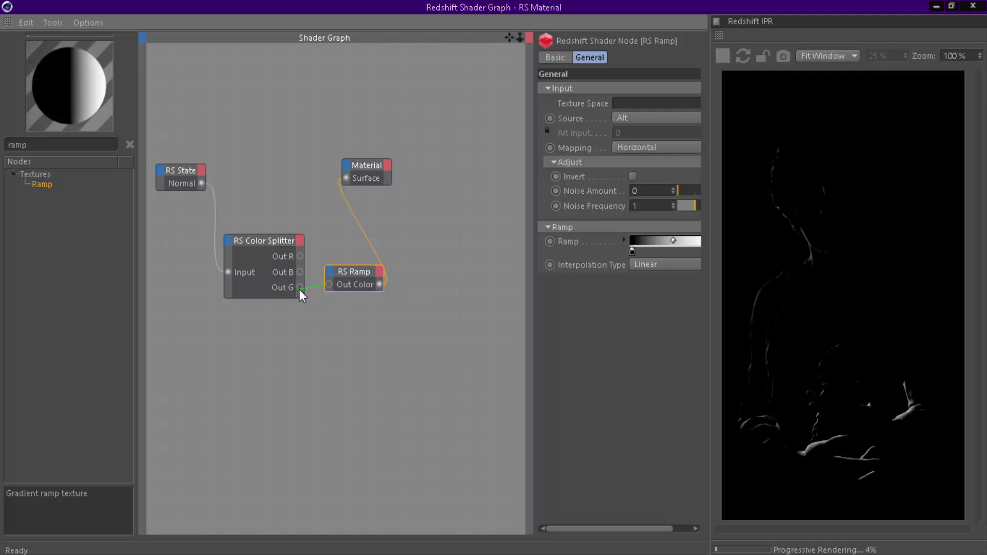
{"action": "left_click_drag", "start_coordinate": [299, 289], "coordinate": [299, 287]}
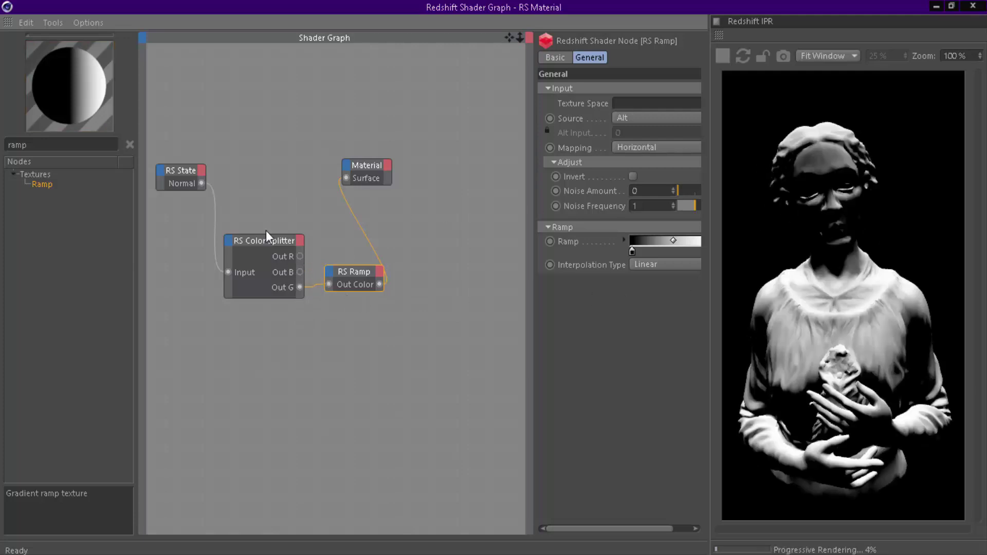
{"action": "left_click_drag", "start_coordinate": [266, 232], "coordinate": [273, 157]}
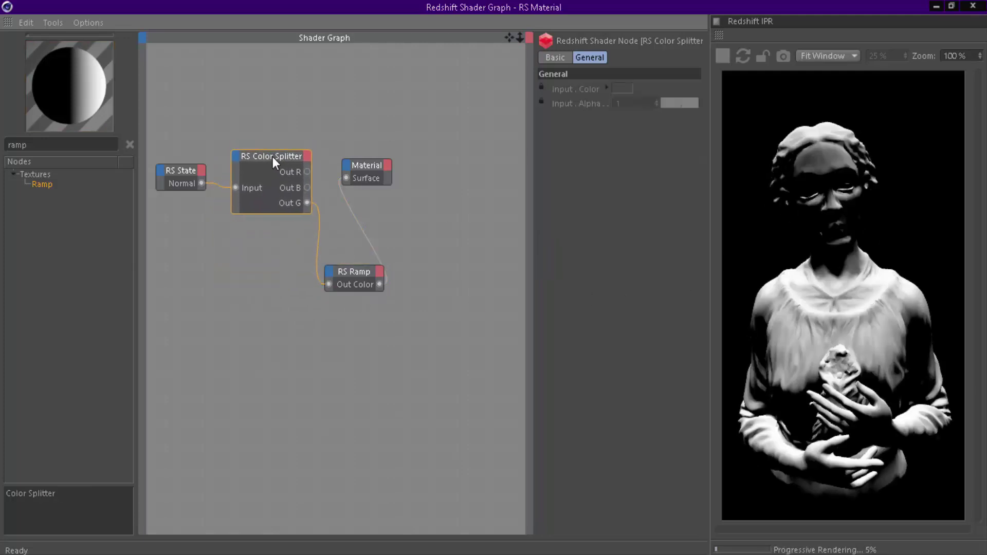
{"action": "left_click_drag", "start_coordinate": [379, 165], "coordinate": [465, 174]}
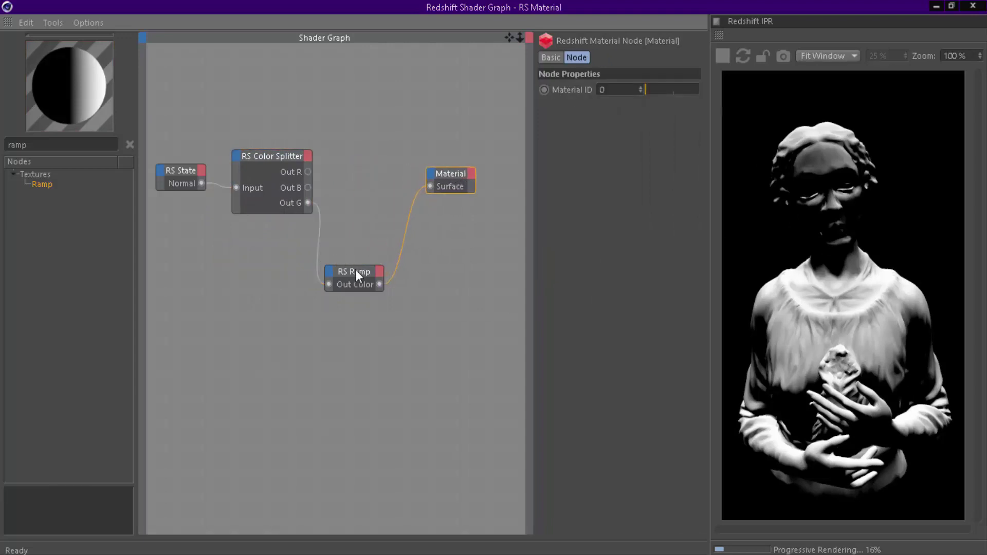
{"action": "left_click_drag", "start_coordinate": [356, 271], "coordinate": [370, 189]}
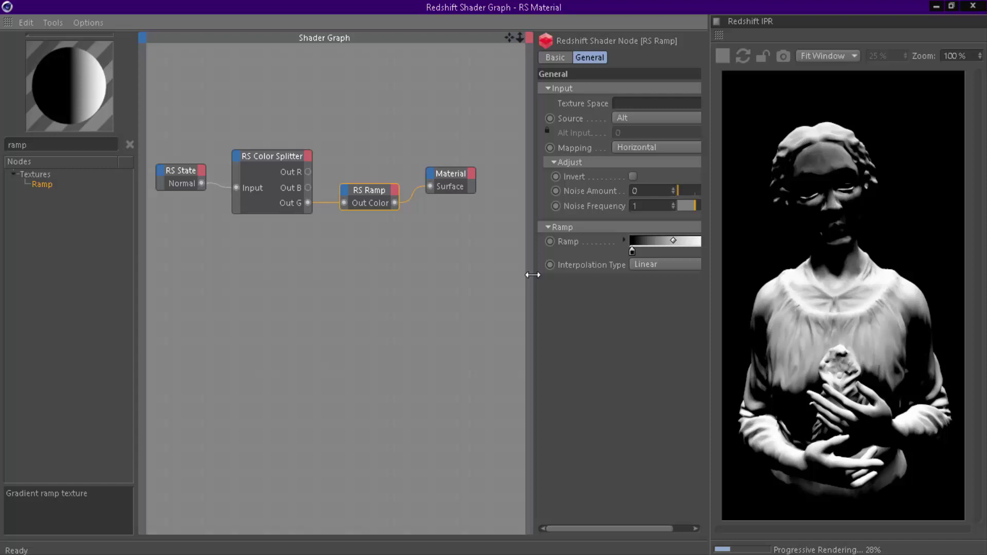
Step: Search 'curv' and add an RS Curvature node wired to the Material Surface
{"action": "left_click_drag", "start_coordinate": [31, 145], "coordinate": [7, 147]}
{"action": "key", "text": "BackSpace"}
{"action": "type", "text": "curv"}
{"action": "left_click_drag", "start_coordinate": [55, 188], "coordinate": [459, 235]}
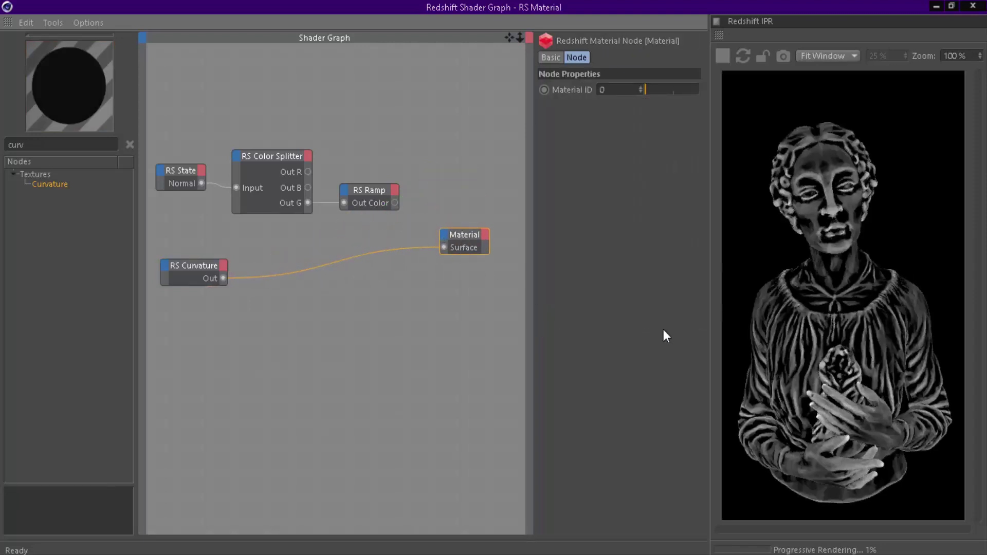
Step: Set the Curvature node's Remap Gain to 0.306 and General Mode to Concave
{"action": "left_click", "coordinate": [560, 58]}
{"action": "left_click", "coordinate": [575, 56]}
{"action": "left_click", "coordinate": [200, 258]}
{"action": "left_click", "coordinate": [201, 261]}
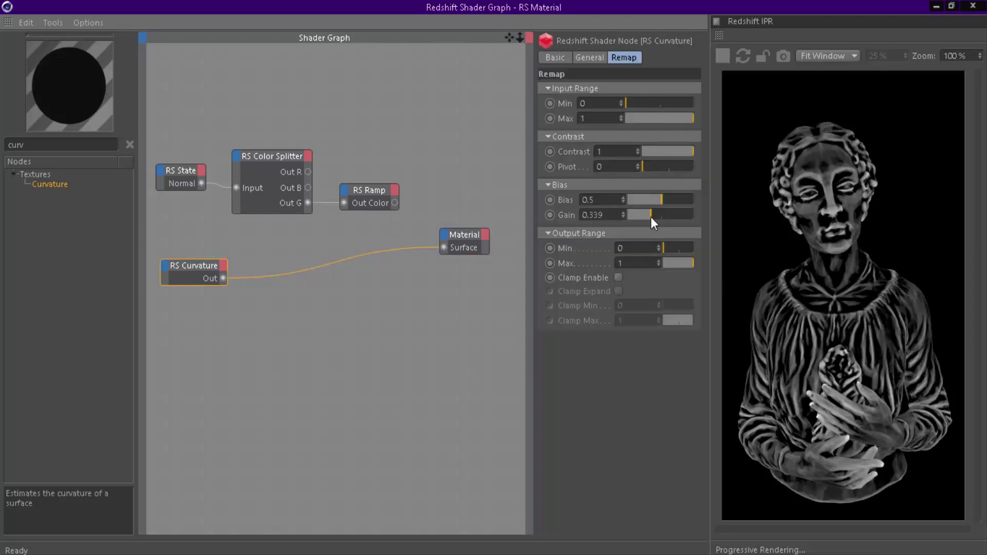
{"action": "left_click_drag", "start_coordinate": [651, 217], "coordinate": [648, 217]}
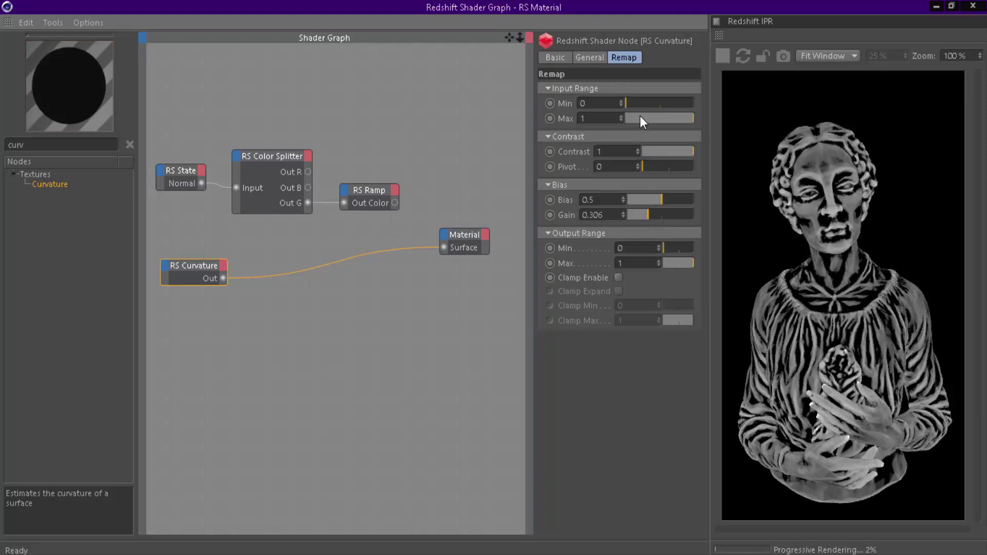
{"action": "left_click_drag", "start_coordinate": [635, 103], "coordinate": [624, 104]}
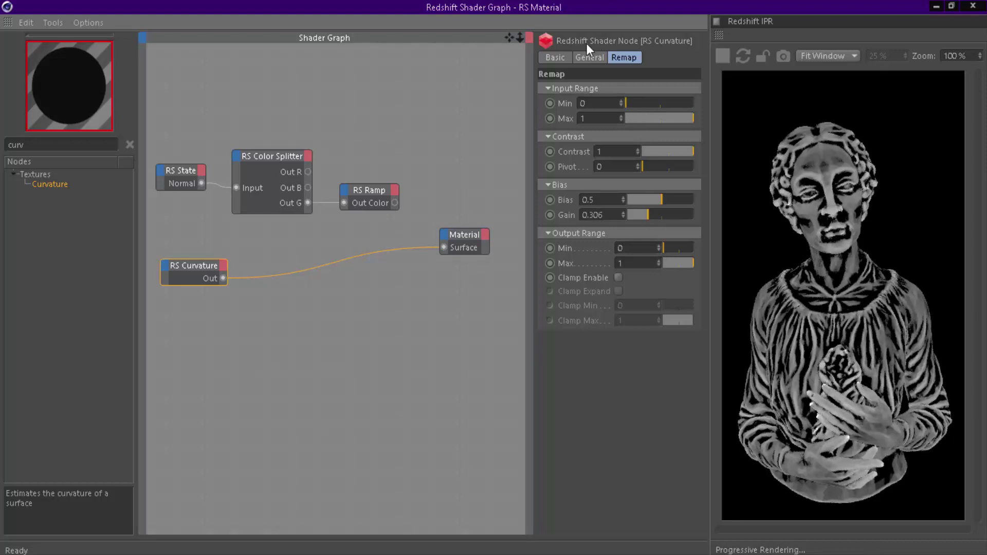
{"action": "left_click", "coordinate": [594, 57]}
{"action": "left_click", "coordinate": [648, 89]}
{"action": "left_click", "coordinate": [635, 117]}
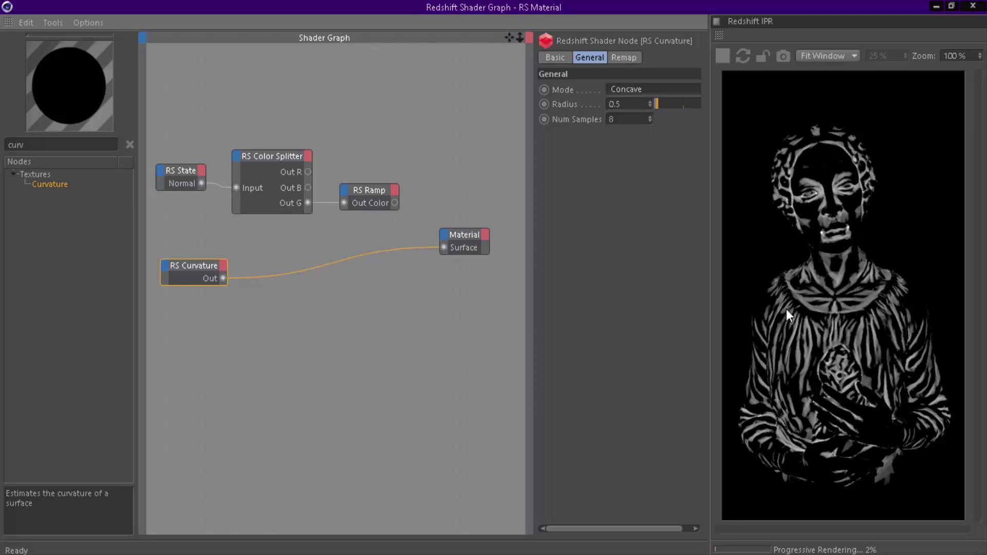
{"action": "left_click", "coordinate": [609, 57]}
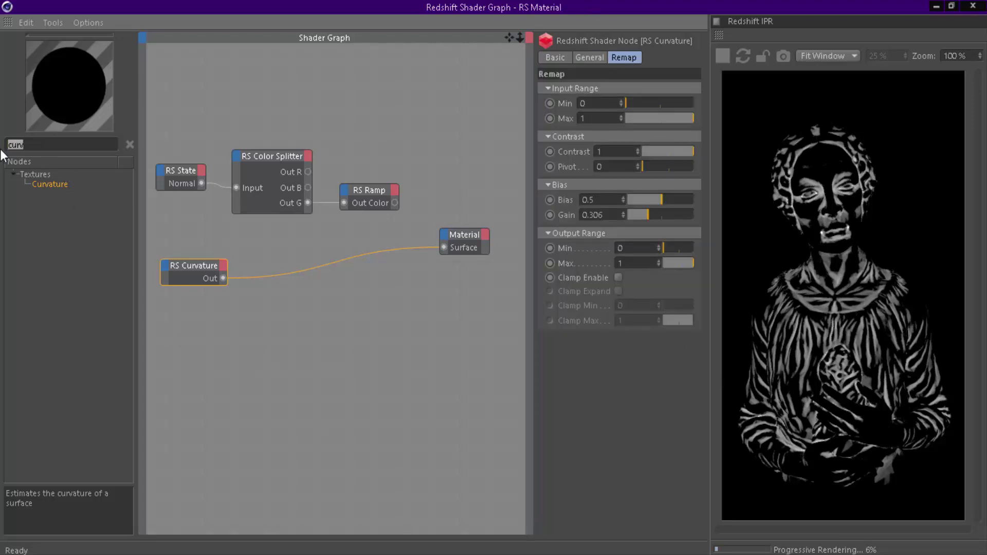
Step: Add a second RS Ramp set to Alt and connect the Curvature output into it
{"action": "key", "text": "BackSpace"}
{"action": "key", "text": "BackSpace"}
{"action": "key", "text": "BackSpace"}
{"action": "key", "text": "BackSpace"}
{"action": "type", "text": "ramp"}
{"action": "left_click_drag", "start_coordinate": [293, 327], "coordinate": [293, 328]}
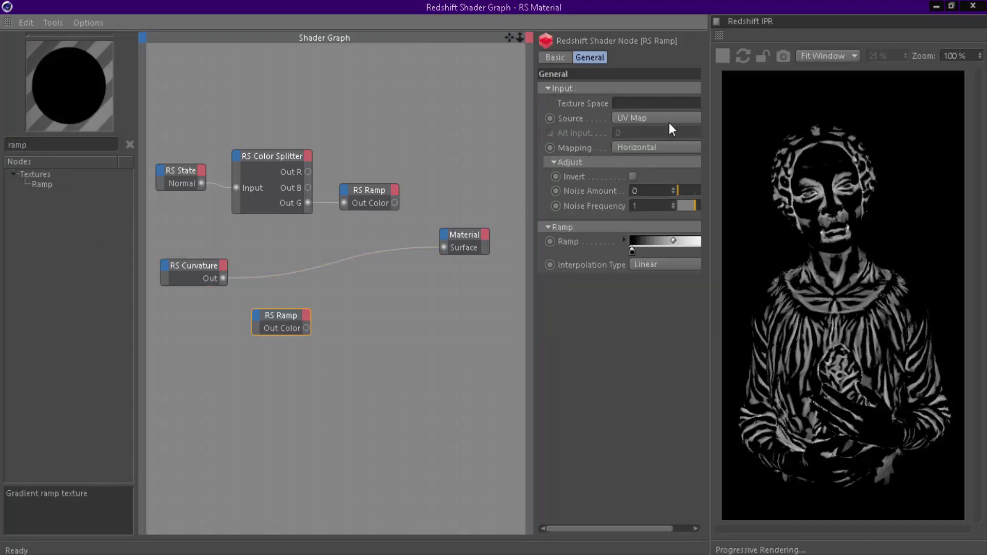
{"action": "left_click", "coordinate": [668, 123]}
{"action": "left_click", "coordinate": [658, 140]}
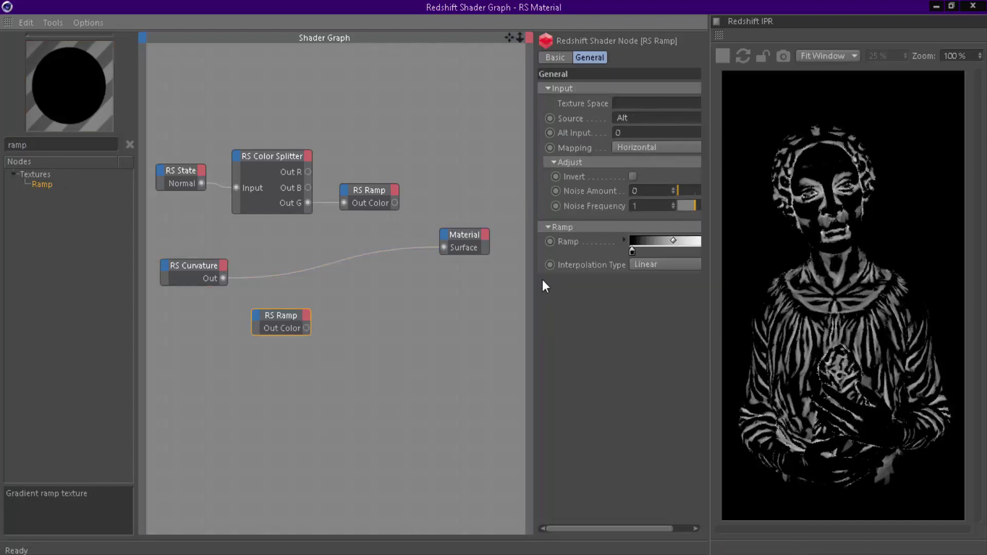
{"action": "left_click_drag", "start_coordinate": [276, 320], "coordinate": [302, 309]}
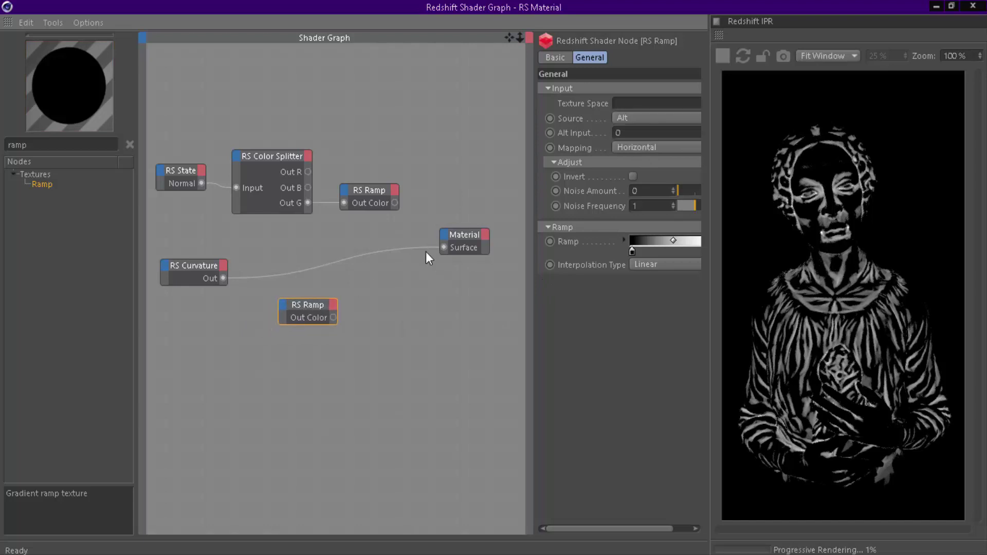
{"action": "mouse_move", "coordinate": [426, 251]}
{"action": "left_mouse_down"}
{"action": "mouse_move", "coordinate": [316, 264]}
{"action": "mouse_move", "coordinate": [283, 303]}
{"action": "mouse_move", "coordinate": [294, 271]}
{"action": "mouse_move", "coordinate": [443, 246]}
{"action": "left_mouse_up"}
{"action": "left_click", "coordinate": [360, 312]}
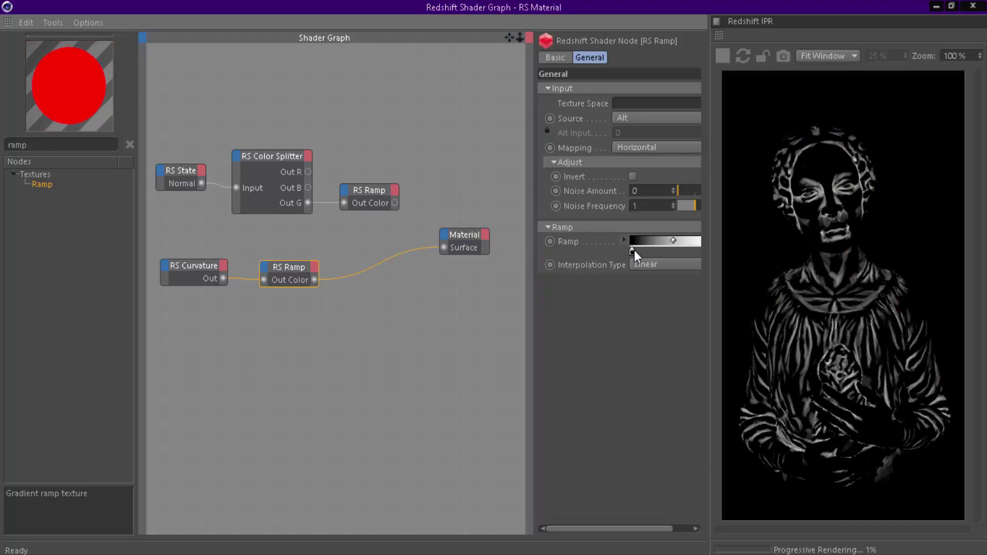
Step: Move the new ramp's black point to the left end and rebalance the panel widths
{"action": "left_click_drag", "start_coordinate": [674, 251], "coordinate": [602, 257]}
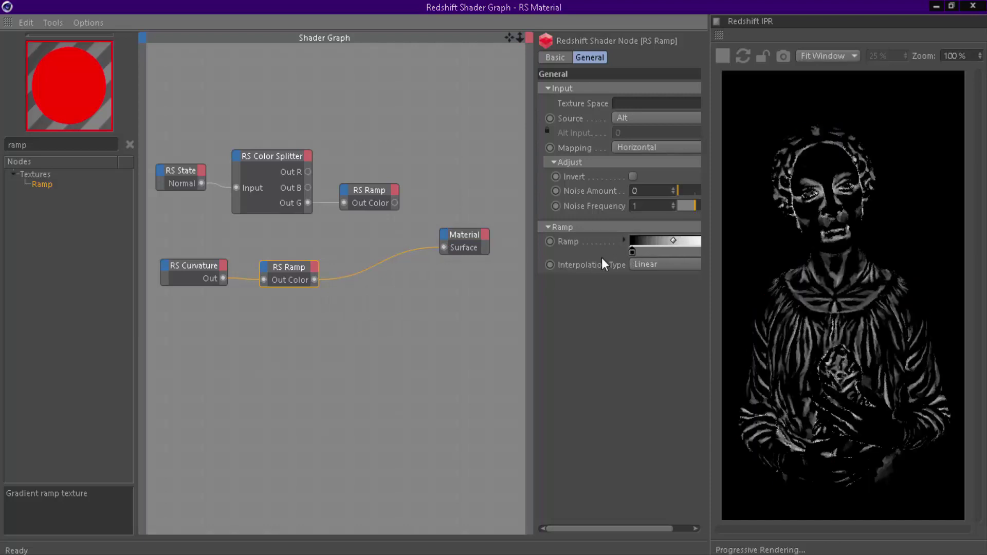
{"action": "left_click_drag", "start_coordinate": [530, 306], "coordinate": [491, 311]}
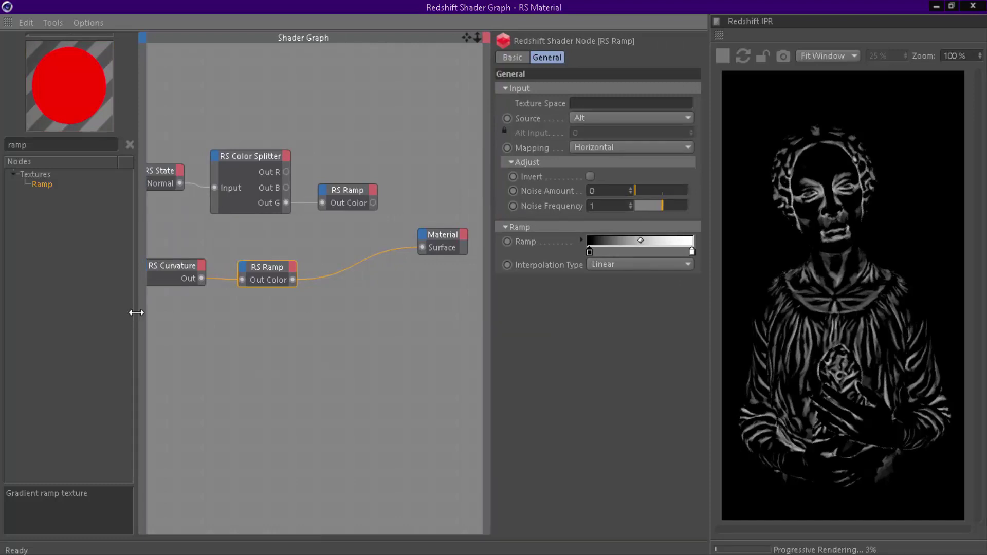
{"action": "left_click_drag", "start_coordinate": [134, 310], "coordinate": [85, 313]}
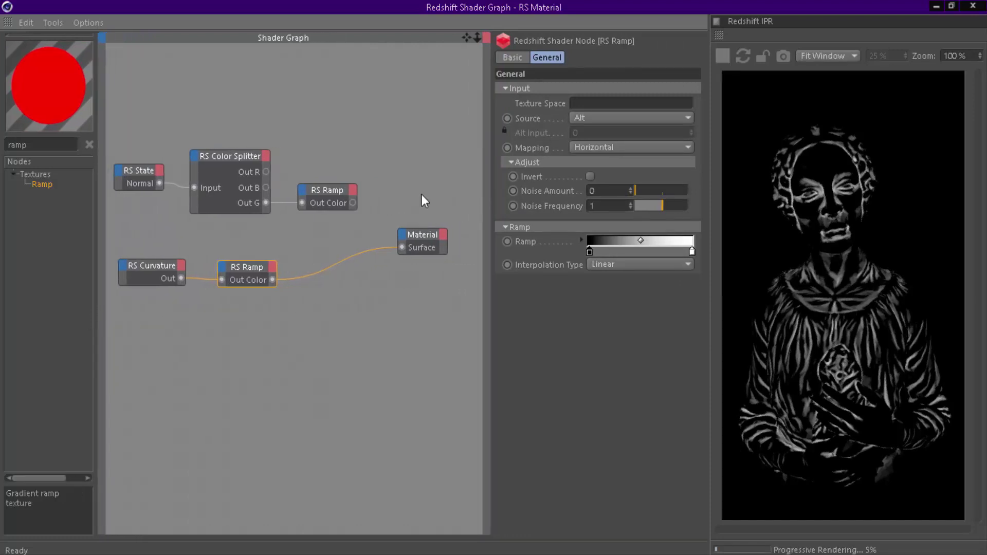
{"action": "left_click_drag", "start_coordinate": [468, 41], "coordinate": [477, 41]}
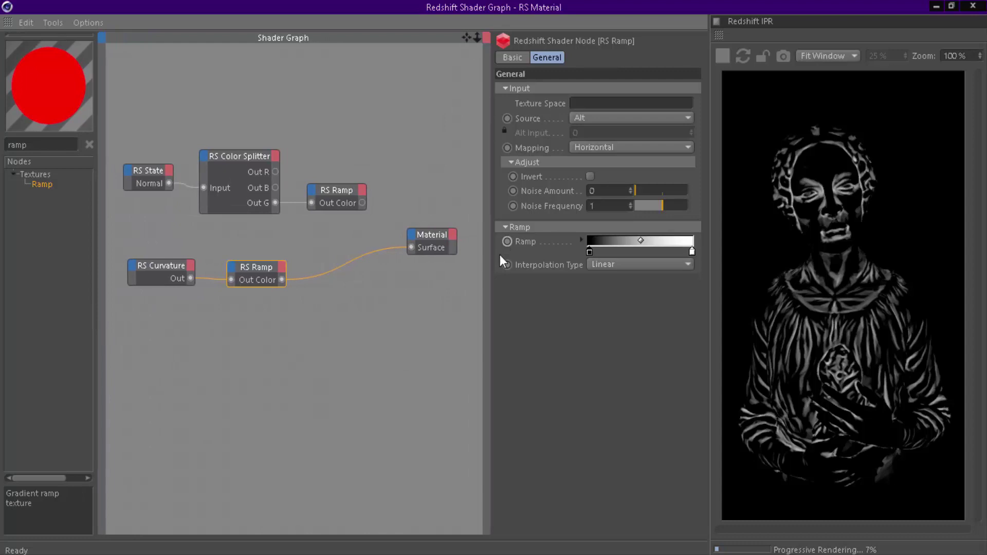
Step: Disconnect the curvature ramp from Material Surface and stack both node chains higher up
{"action": "left_click", "coordinate": [375, 251]}
{"action": "key", "text": "Delete"}
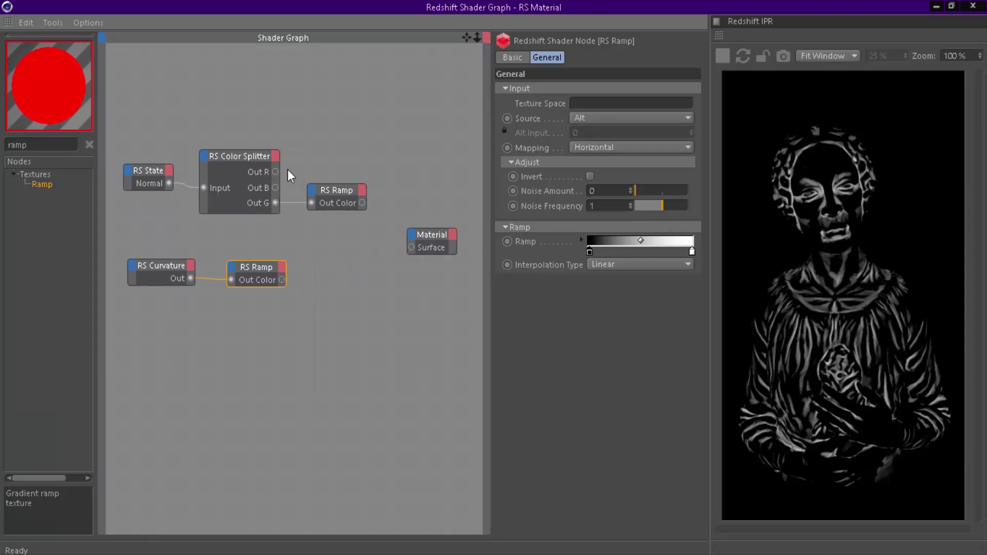
{"action": "left_click_drag", "start_coordinate": [392, 122], "coordinate": [101, 245]}
{"action": "left_click_drag", "start_coordinate": [245, 156], "coordinate": [245, 81]}
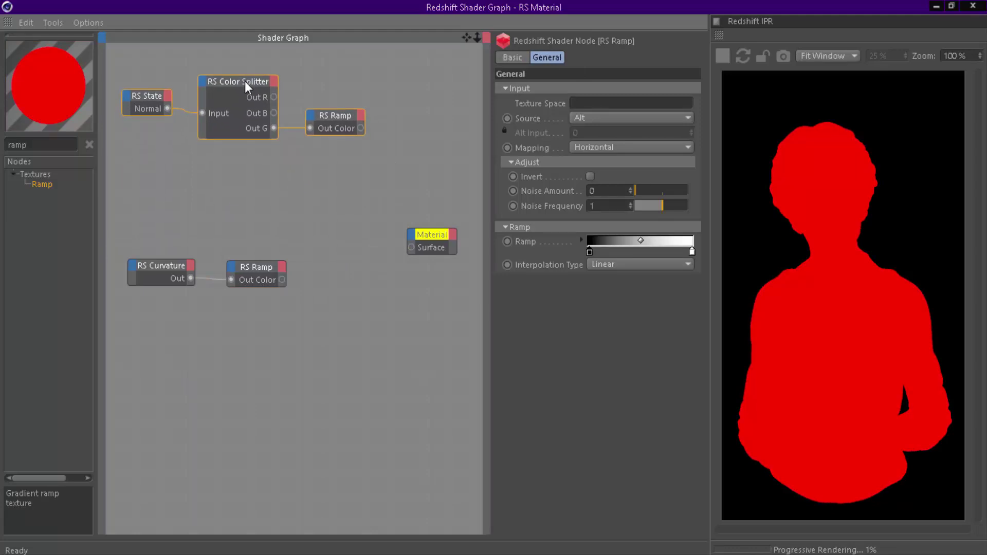
{"action": "left_click", "coordinate": [311, 249]}
{"action": "left_click_drag", "start_coordinate": [307, 246], "coordinate": [148, 353]}
{"action": "left_click_drag", "start_coordinate": [161, 262], "coordinate": [149, 167]}
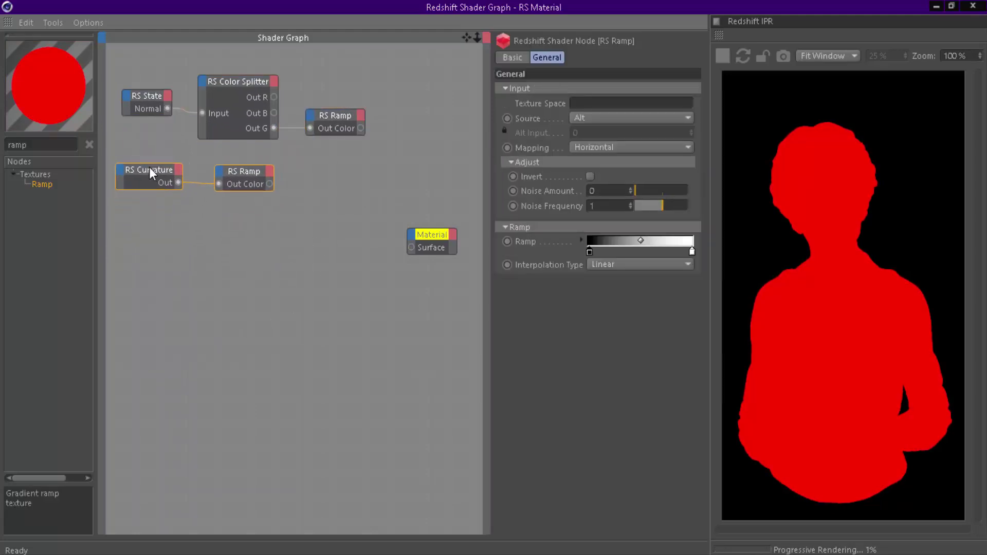
{"action": "left_click", "coordinate": [208, 197]}
Step: Add an RS Vector Add node summing both ramps and feed its Out into Material Surface
{"action": "left_click", "coordinate": [3, 146]}
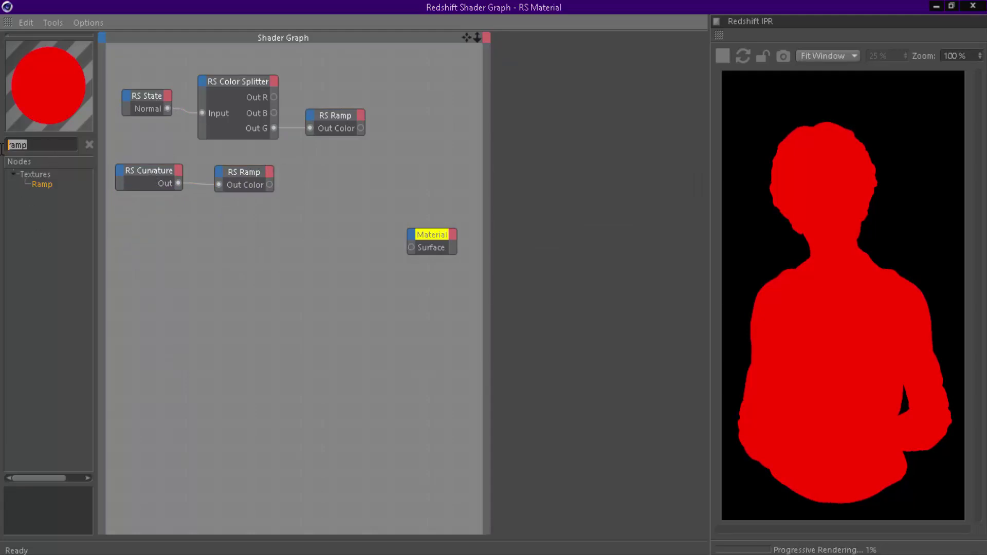
{"action": "type", "text": "vecto"}
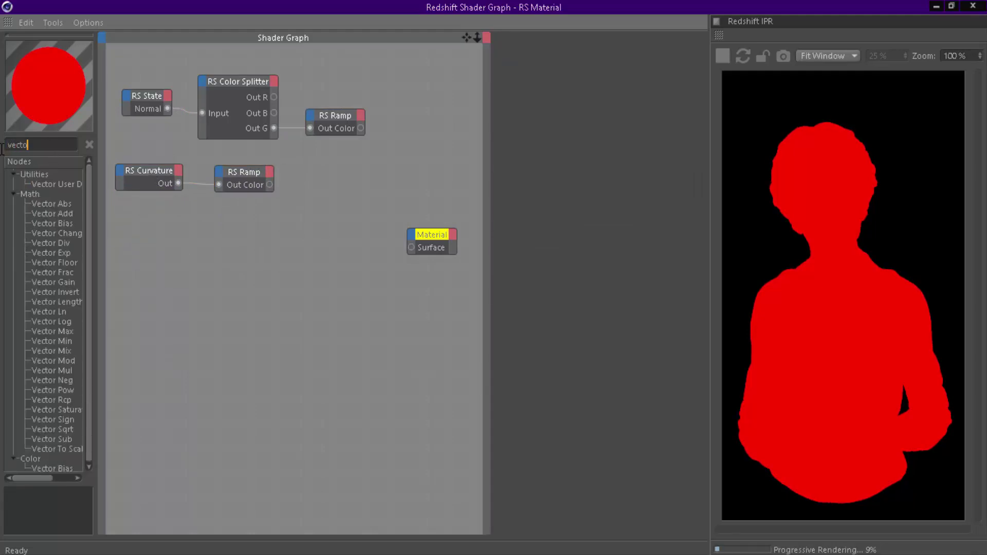
{"action": "type", "text": "r"}
{"action": "left_click_drag", "start_coordinate": [52, 215], "coordinate": [346, 186]}
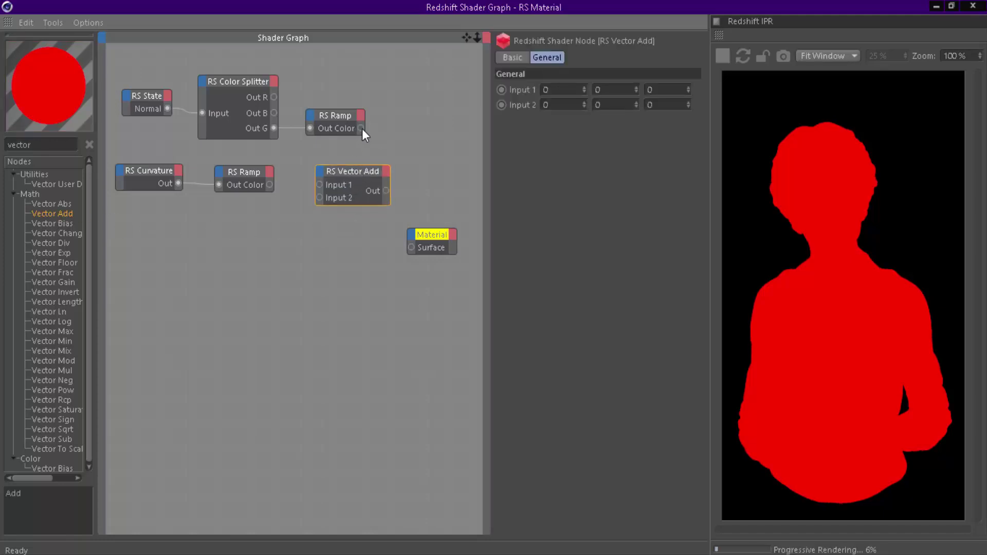
{"action": "left_click_drag", "start_coordinate": [337, 182], "coordinate": [319, 198]}
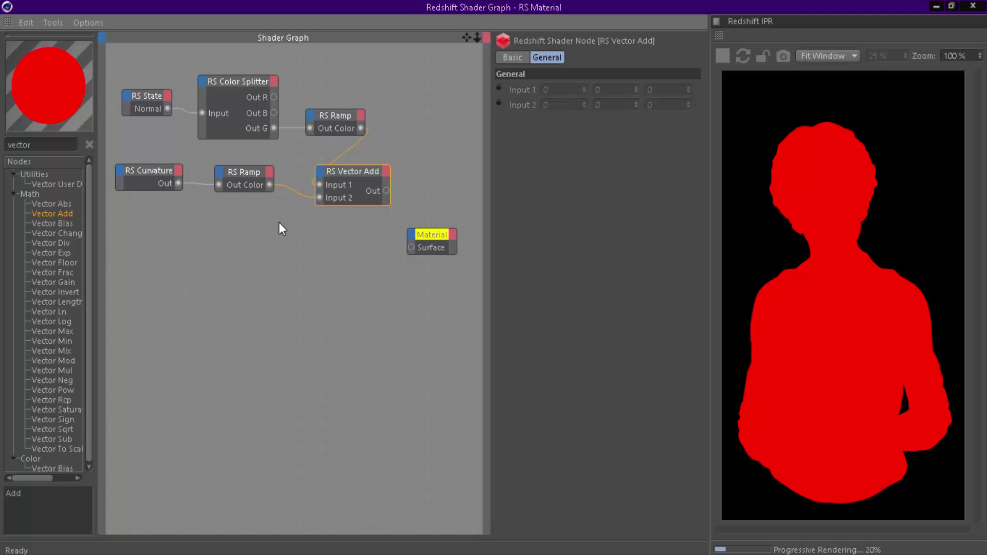
{"action": "left_click_drag", "start_coordinate": [371, 165], "coordinate": [405, 153]}
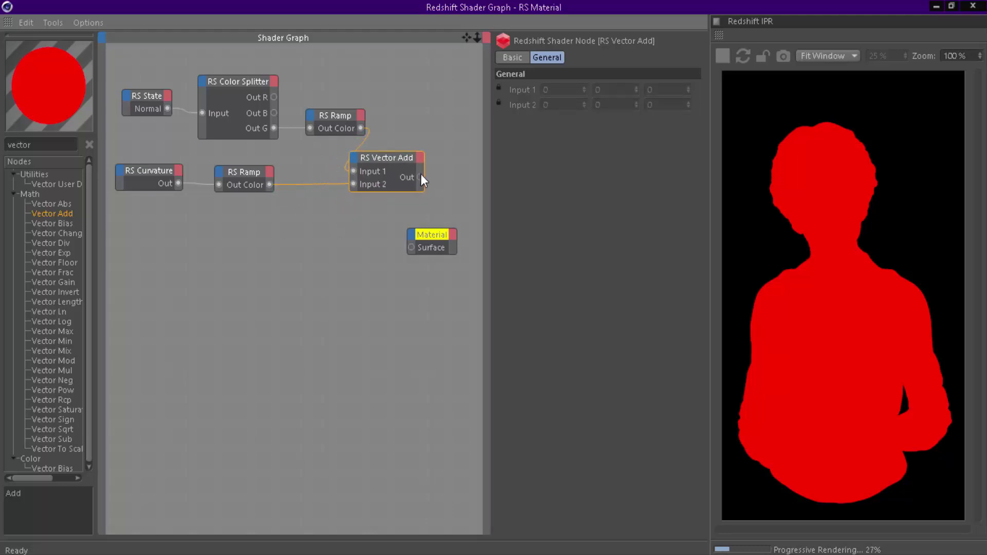
{"action": "left_click_drag", "start_coordinate": [411, 233], "coordinate": [413, 246]}
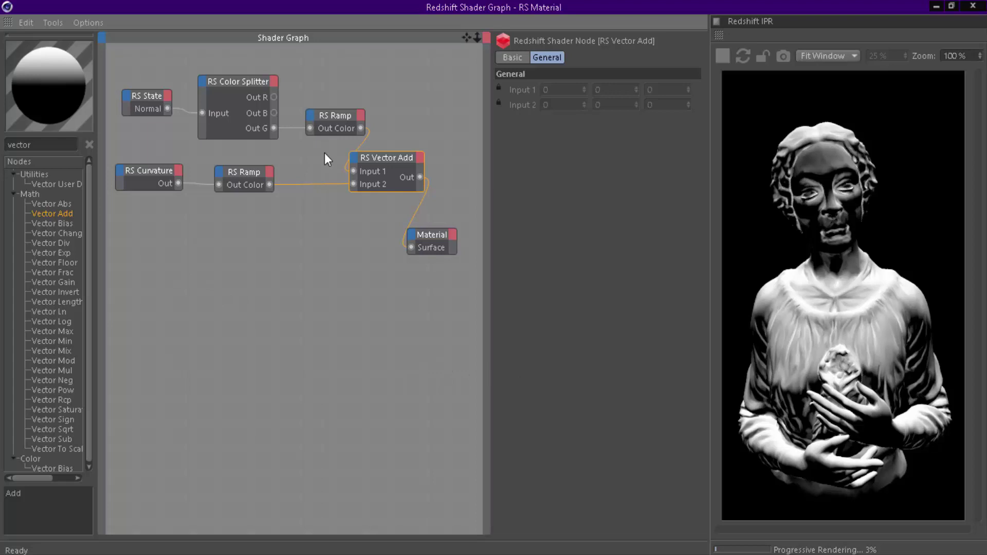
Step: Move the normal ramp's black knot right and white knot left, then check the curvature ramp
{"action": "left_click", "coordinate": [333, 114]}
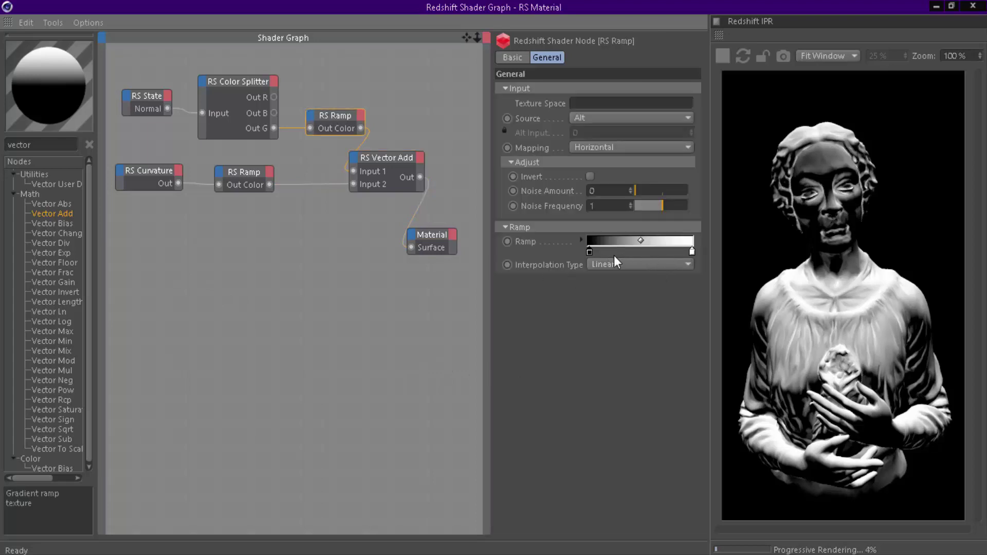
{"action": "left_click_drag", "start_coordinate": [590, 254], "coordinate": [620, 254]}
{"action": "left_click_drag", "start_coordinate": [693, 252], "coordinate": [605, 251]}
{"action": "left_click", "coordinate": [241, 184]}
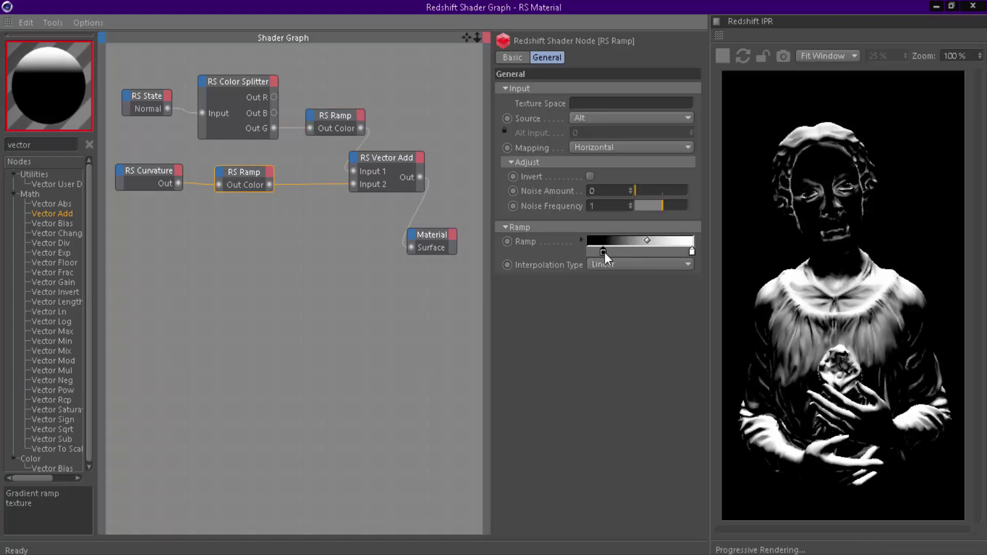
{"action": "left_click", "coordinate": [273, 293]}
Step: Search the node list for 'mat' and add an RS Material node below the existing chain
{"action": "double_click", "coordinate": [6, 145]}
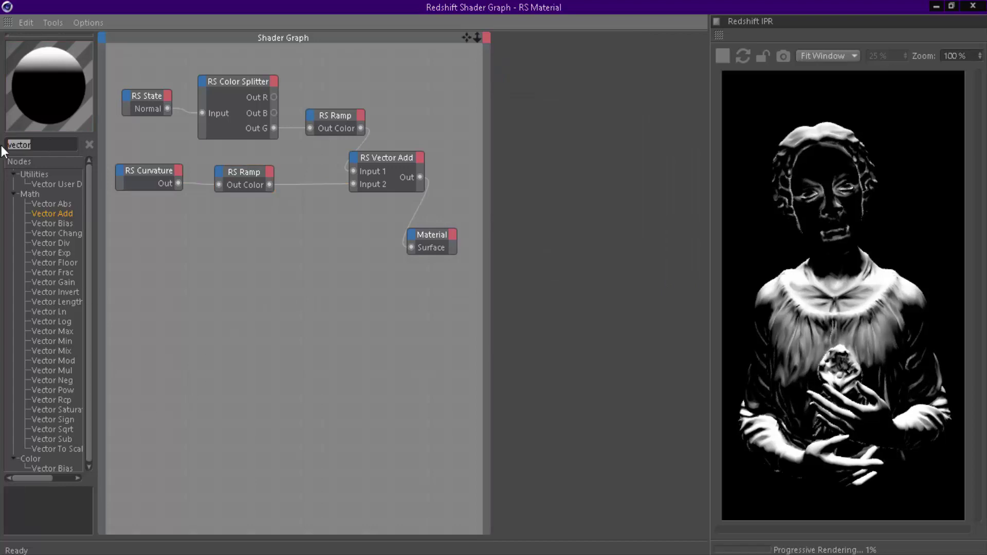
{"action": "type", "text": "rs"}
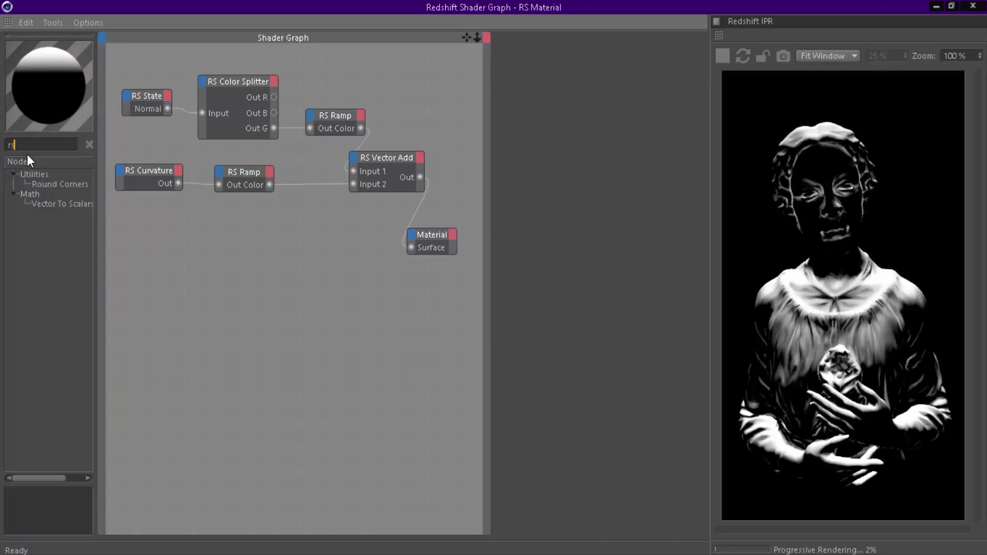
{"action": "left_click_drag", "start_coordinate": [23, 145], "coordinate": [2, 150]}
{"action": "type", "text": "mat"}
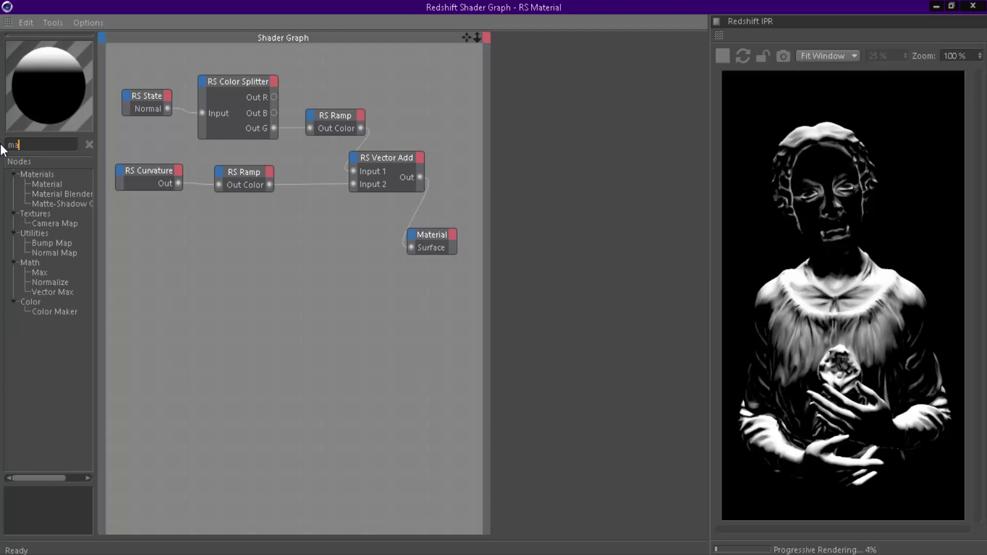
{"action": "left_click", "coordinate": [44, 184]}
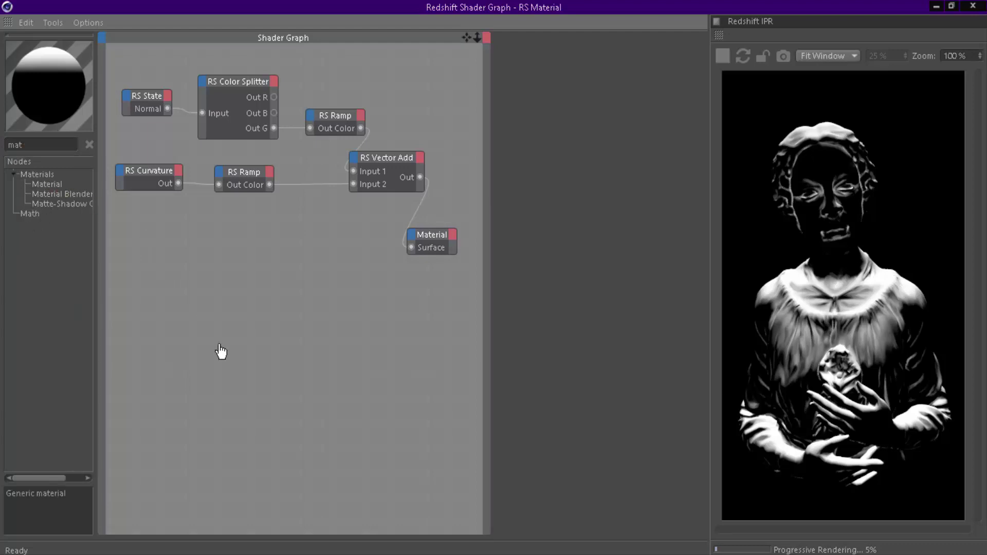
{"action": "left_click", "coordinate": [226, 392]}
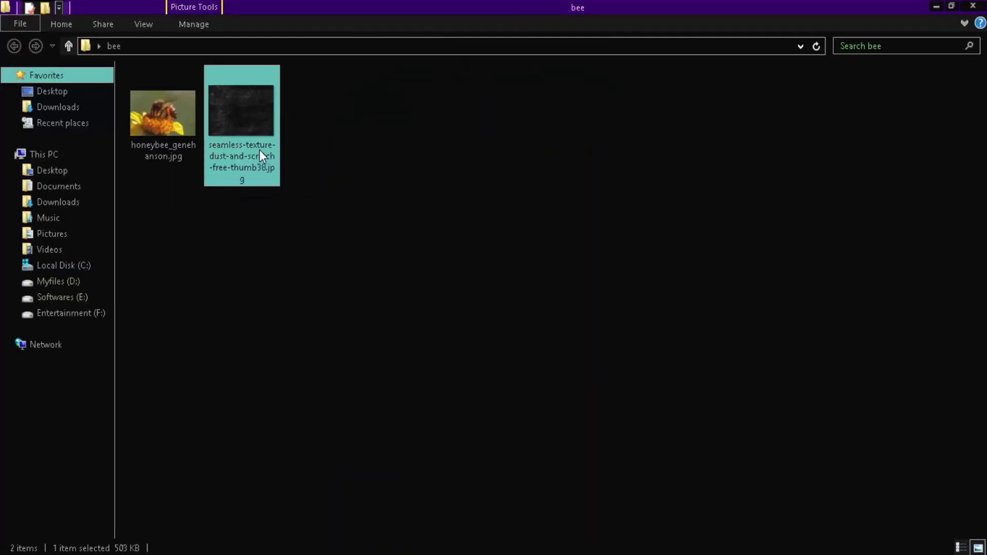
Step: Add seamless-texture-dust-and-scratch-free-thumb38.jpg from the bee folder as a texture node, without copying it to the project
{"action": "double_click", "coordinate": [259, 149]}
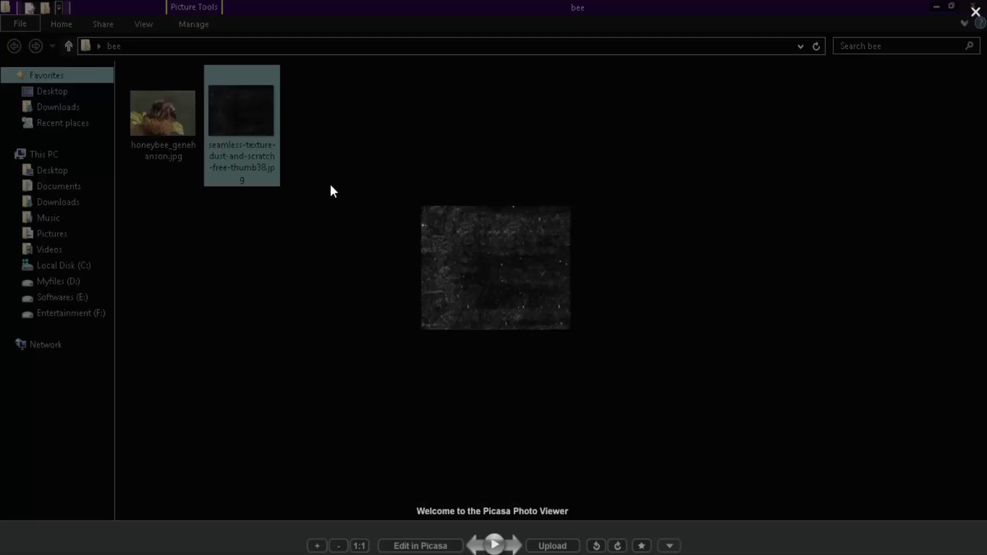
{"action": "key", "text": "Escape"}
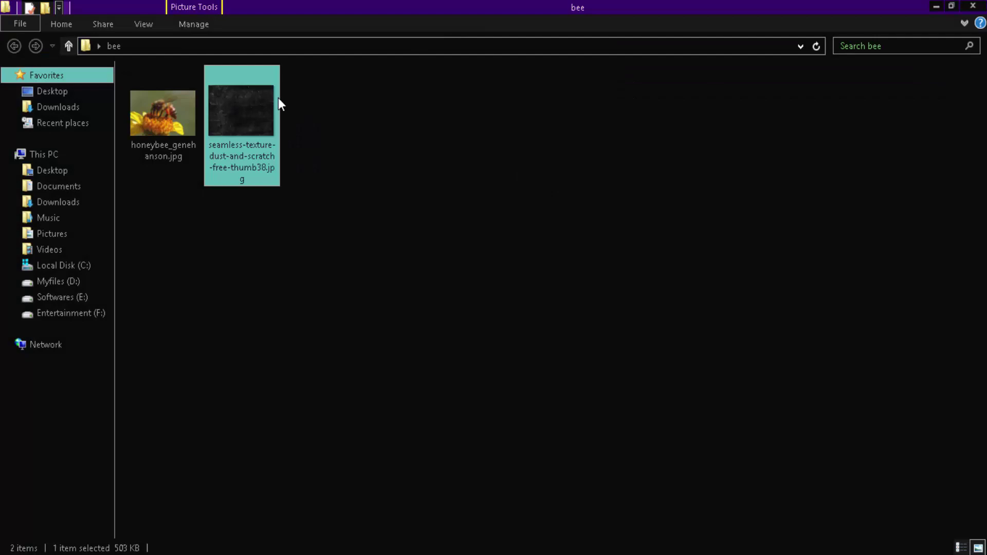
{"action": "left_click_drag", "start_coordinate": [278, 100], "coordinate": [195, 473]}
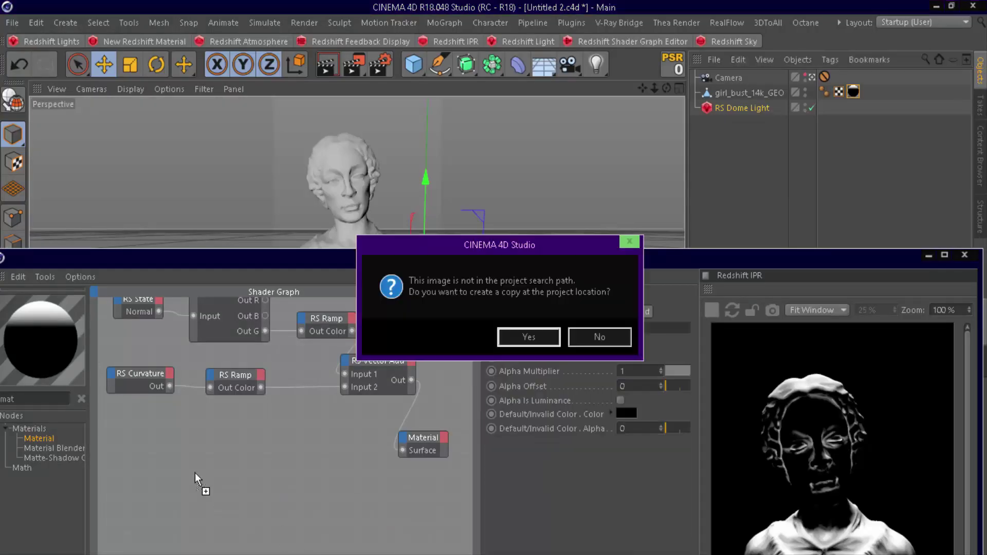
{"action": "left_click", "coordinate": [582, 340]}
Step: Maximize the shader graph and place the dust texture node beside the new RS Material
{"action": "left_click", "coordinate": [944, 255]}
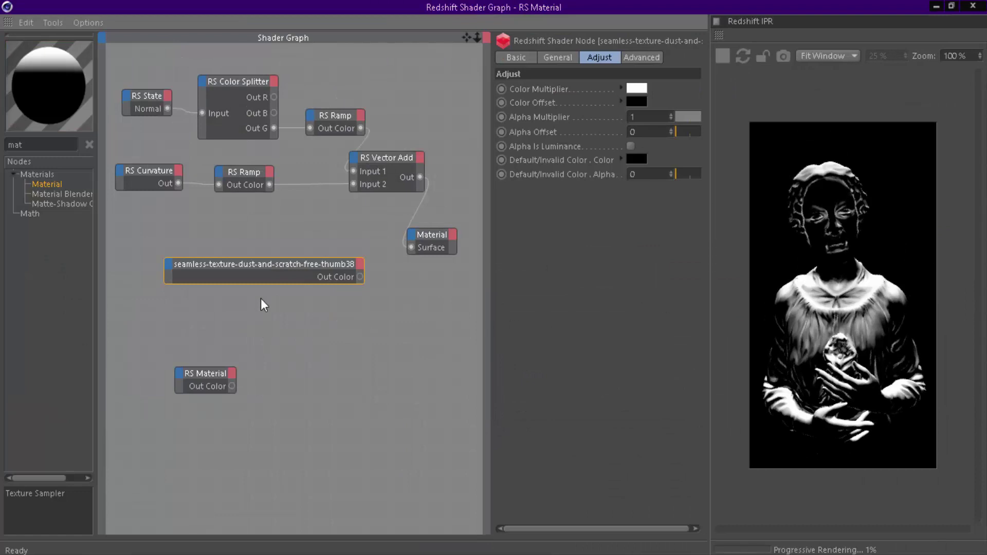
{"action": "left_click_drag", "start_coordinate": [281, 273], "coordinate": [209, 298]}
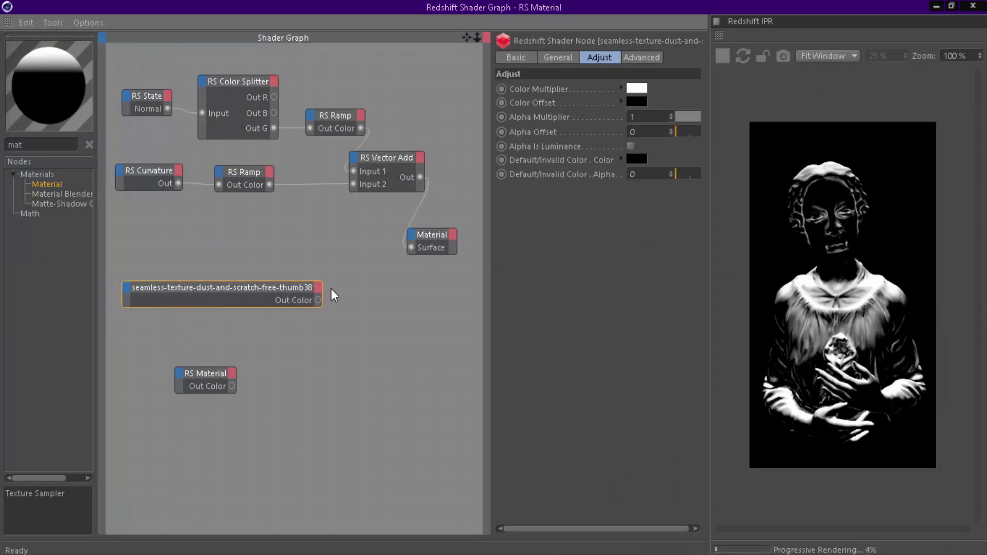
{"action": "left_click_drag", "start_coordinate": [319, 290], "coordinate": [186, 300]}
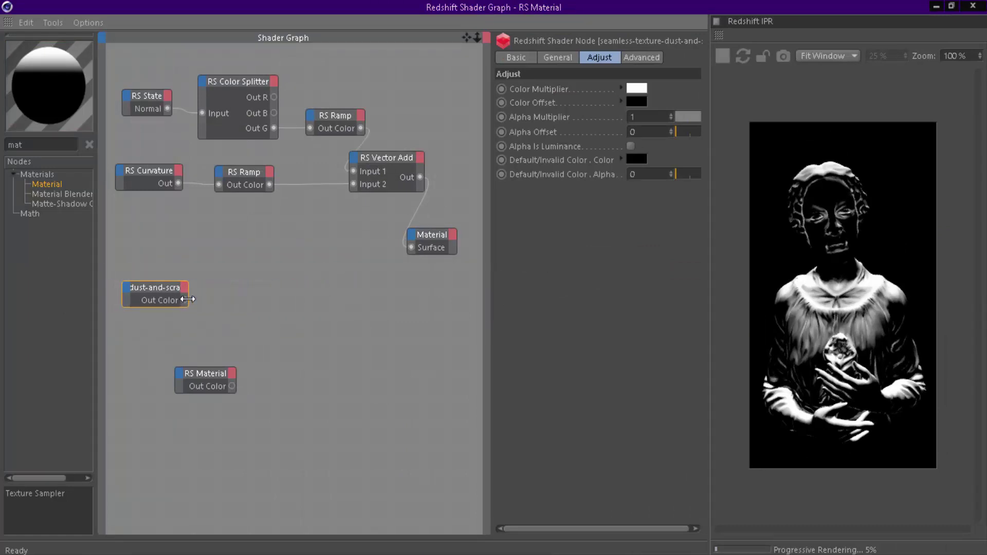
{"action": "left_click_drag", "start_coordinate": [209, 378], "coordinate": [217, 294]}
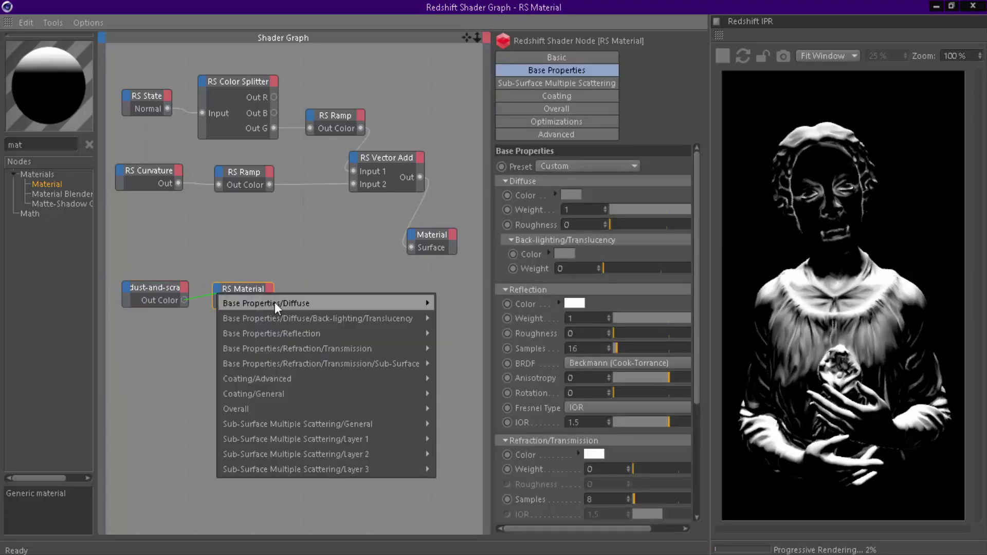
Step: Plug the dust texture into diffuse colour, set reflection weight to 0, and feed the Surface output
{"action": "mouse_move", "coordinate": [275, 303]}
{"action": "left_click", "coordinate": [461, 304]}
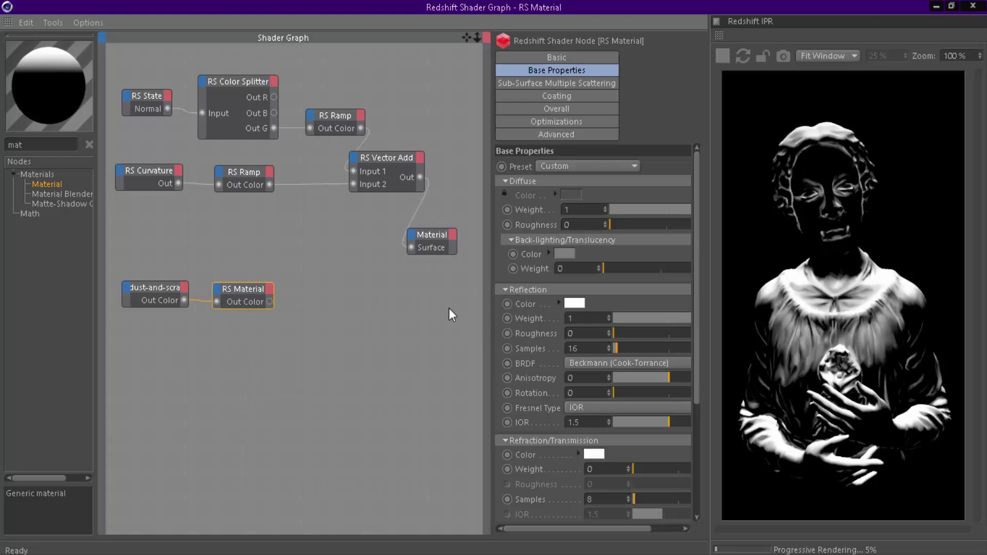
{"action": "left_click_drag", "start_coordinate": [624, 318], "coordinate": [610, 316]}
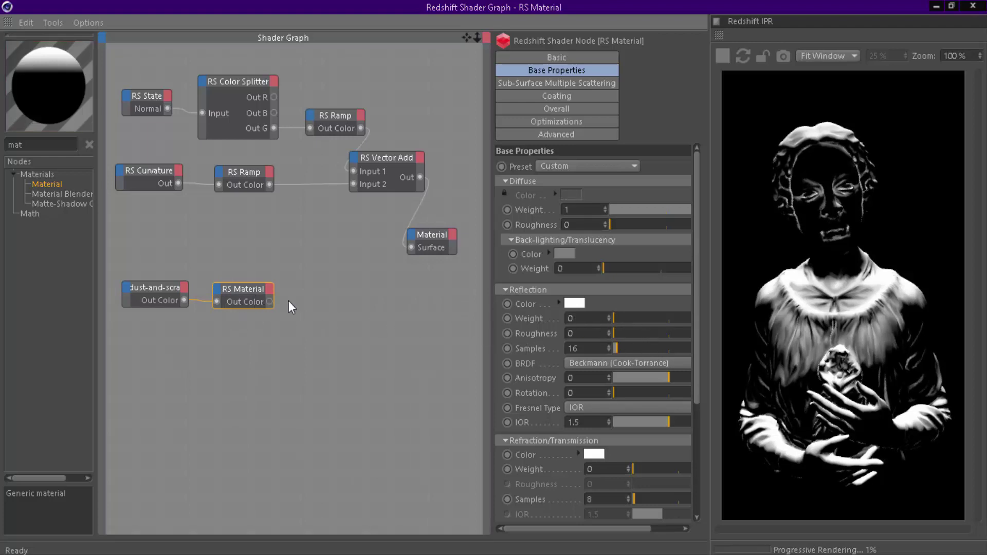
{"action": "left_click_drag", "start_coordinate": [270, 303], "coordinate": [411, 248]}
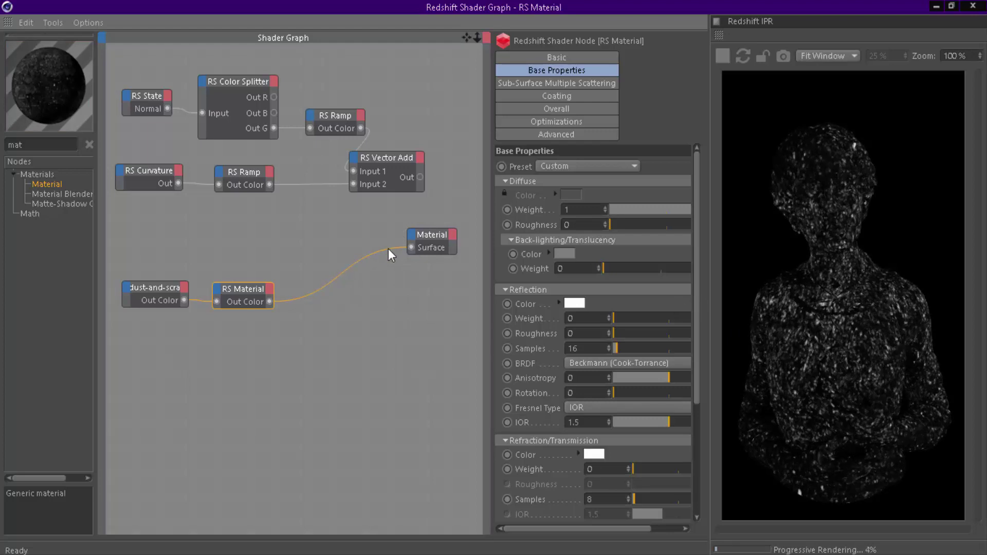
Step: Reconnect the dust material to the surface output and select the bust's texture tag
{"action": "left_click_drag", "start_coordinate": [387, 248], "coordinate": [301, 339]}
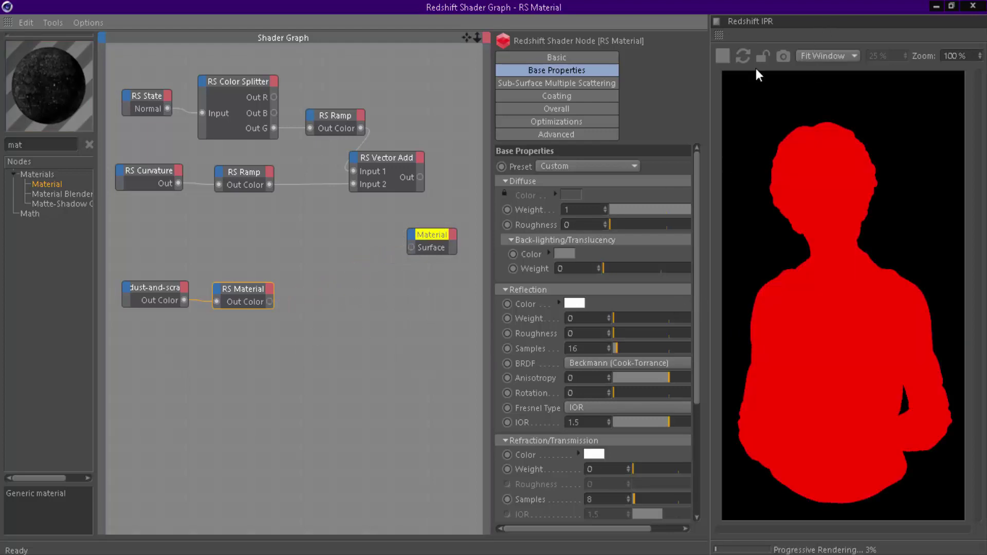
{"action": "left_click_drag", "start_coordinate": [270, 302], "coordinate": [410, 248]}
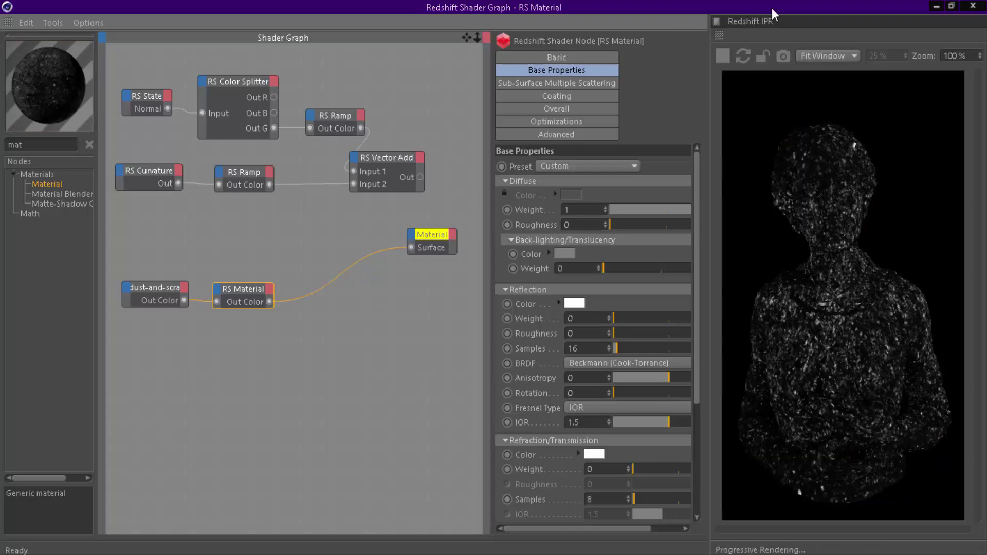
{"action": "left_click_drag", "start_coordinate": [772, 8], "coordinate": [489, 56]}
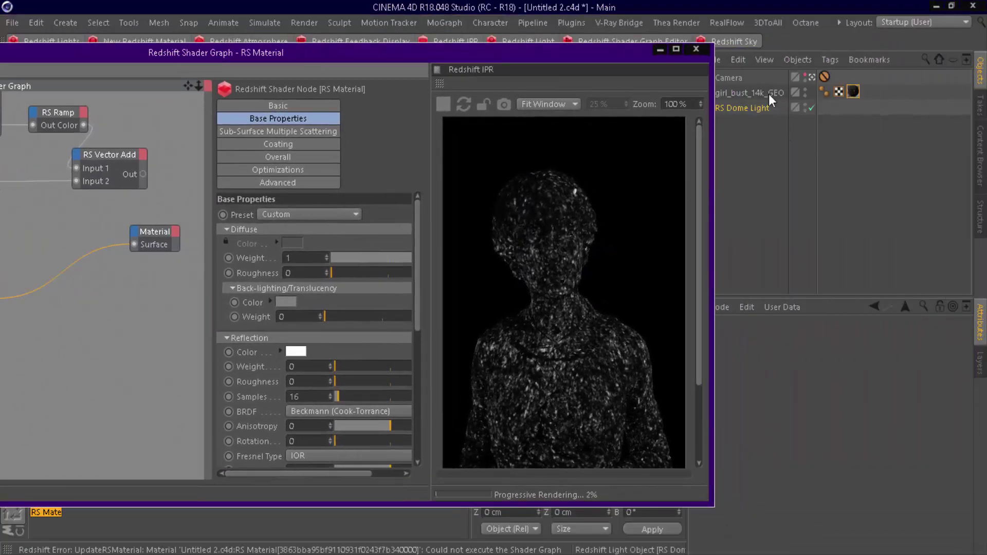
{"action": "left_click", "coordinate": [853, 92]}
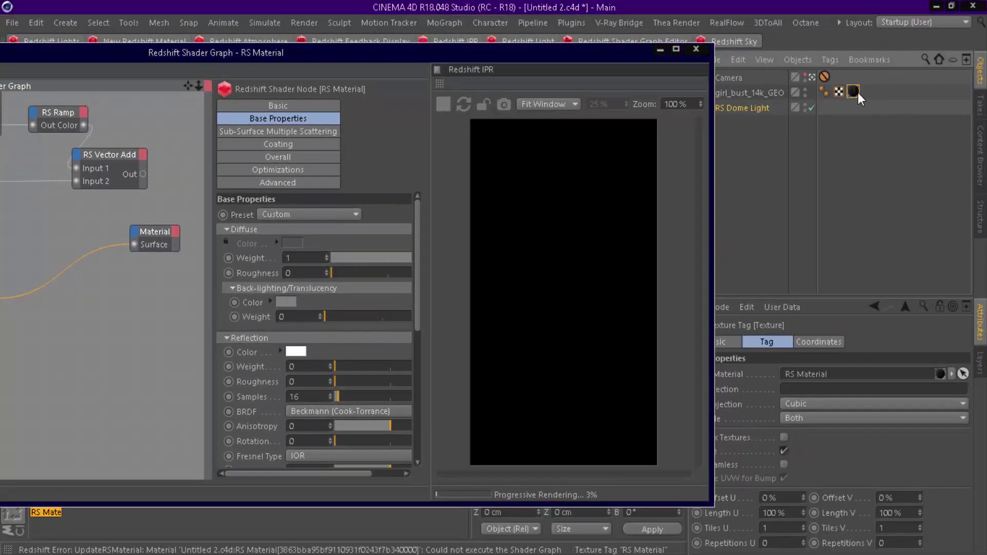
Step: Set the texture tag's Tiles U and Tiles V to 5 and enable Seamless
{"action": "double_click", "coordinate": [774, 527]}
{"action": "type", "text": "5"}
{"action": "double_click", "coordinate": [884, 528]}
{"action": "type", "text": "5"}
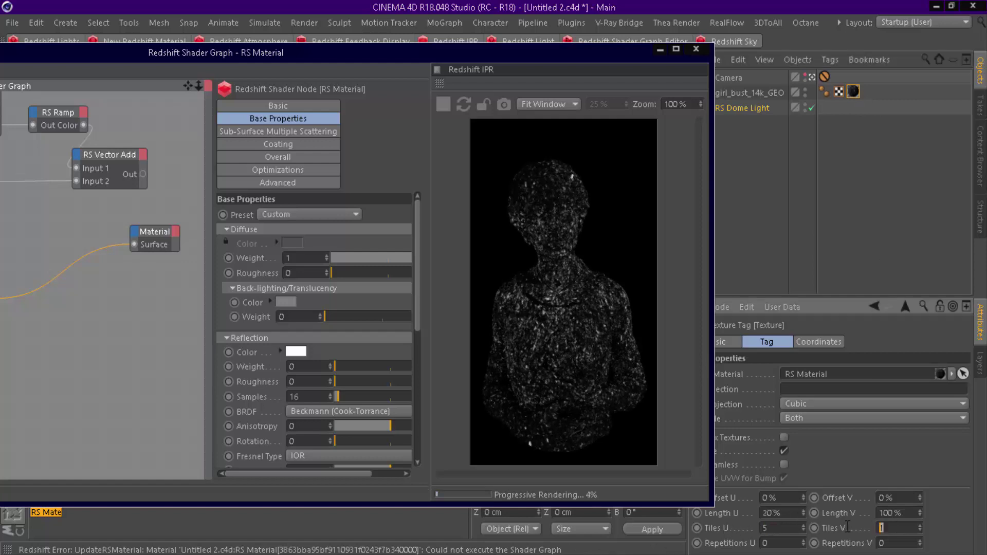
{"action": "key", "text": "Return"}
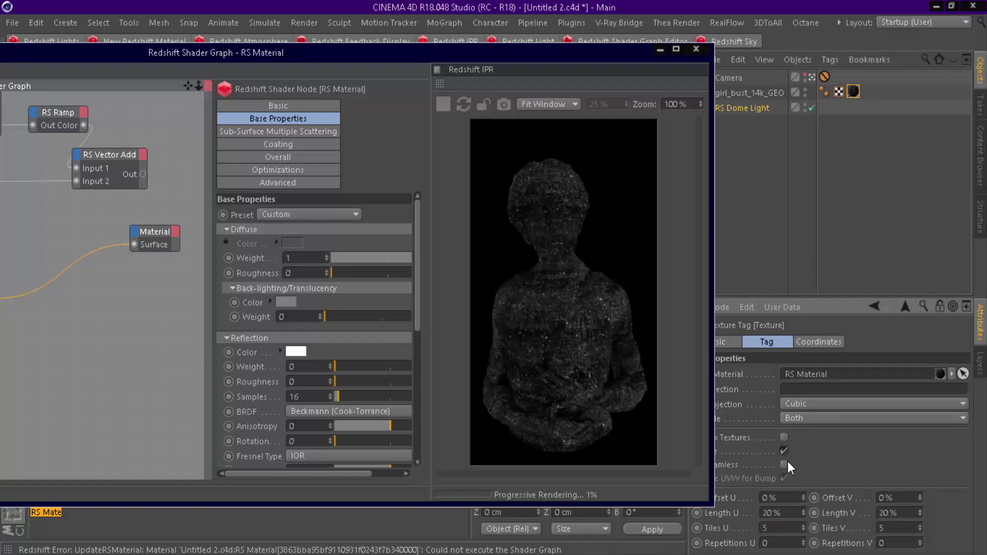
{"action": "left_click", "coordinate": [783, 464]}
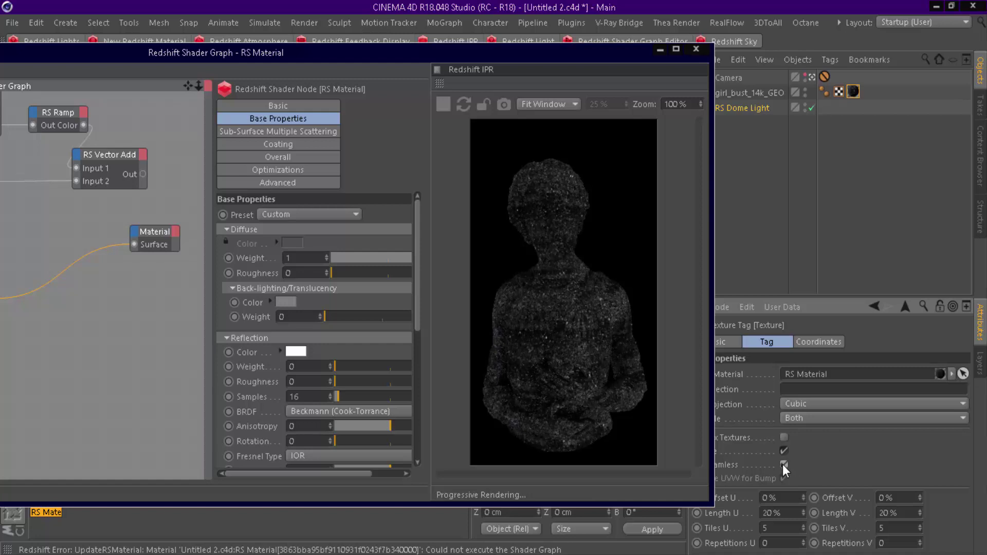
{"action": "left_click", "coordinate": [677, 50]}
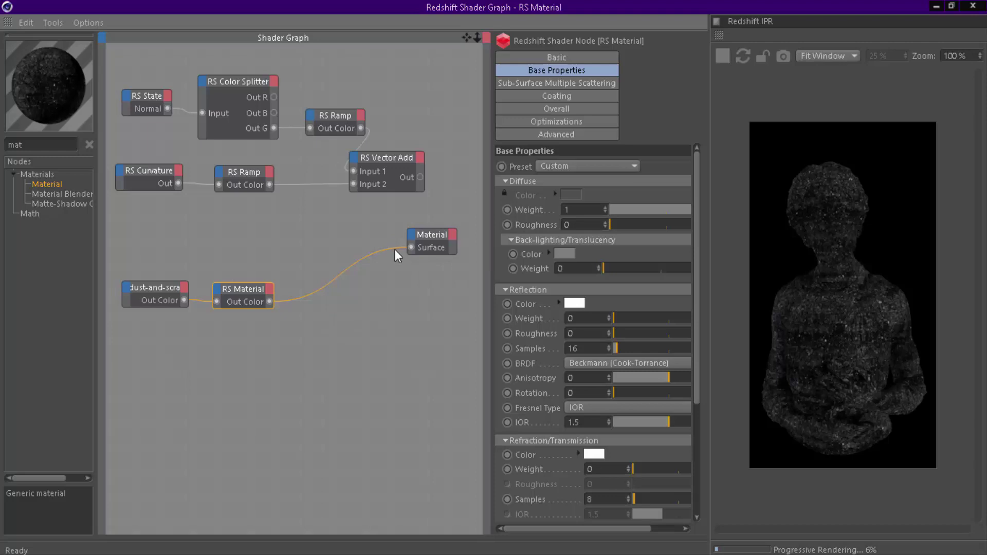
Step: Unplug the dust material and connect a new RS Material, found by searching 'mate', to Surface
{"action": "left_click_drag", "start_coordinate": [395, 249], "coordinate": [279, 341]}
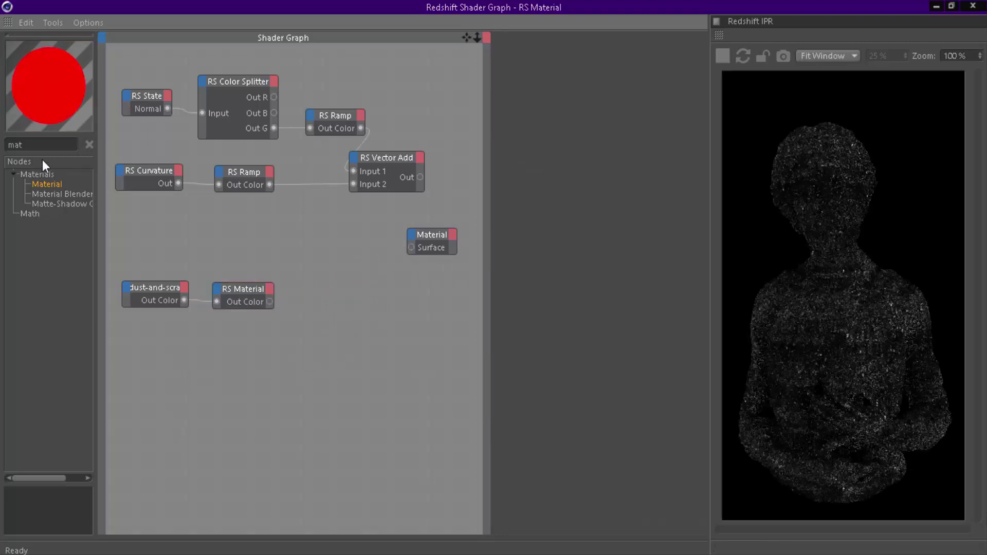
{"action": "key", "text": "BackSpace"}
{"action": "key", "text": "BackSpace"}
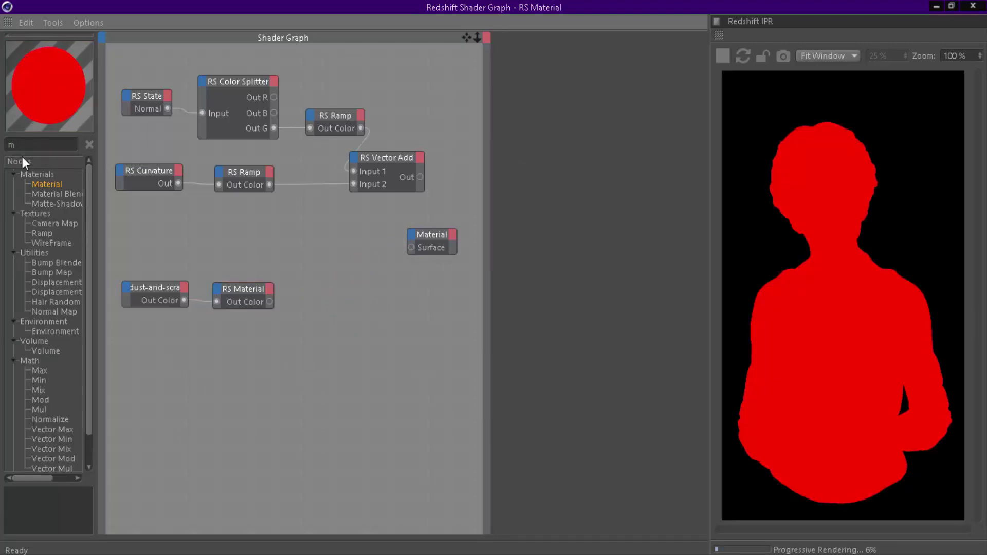
{"action": "type", "text": "ate"}
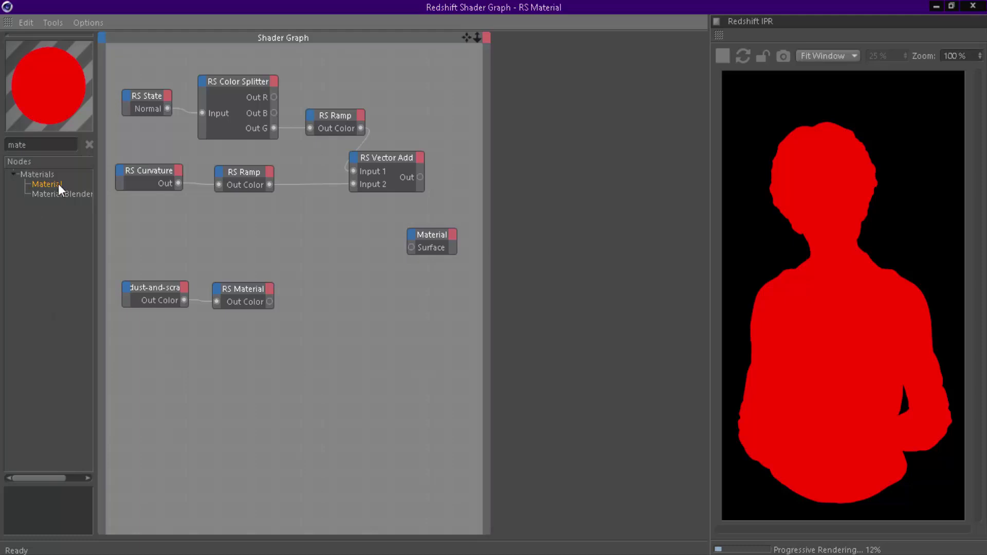
{"action": "left_click_drag", "start_coordinate": [57, 183], "coordinate": [411, 248]}
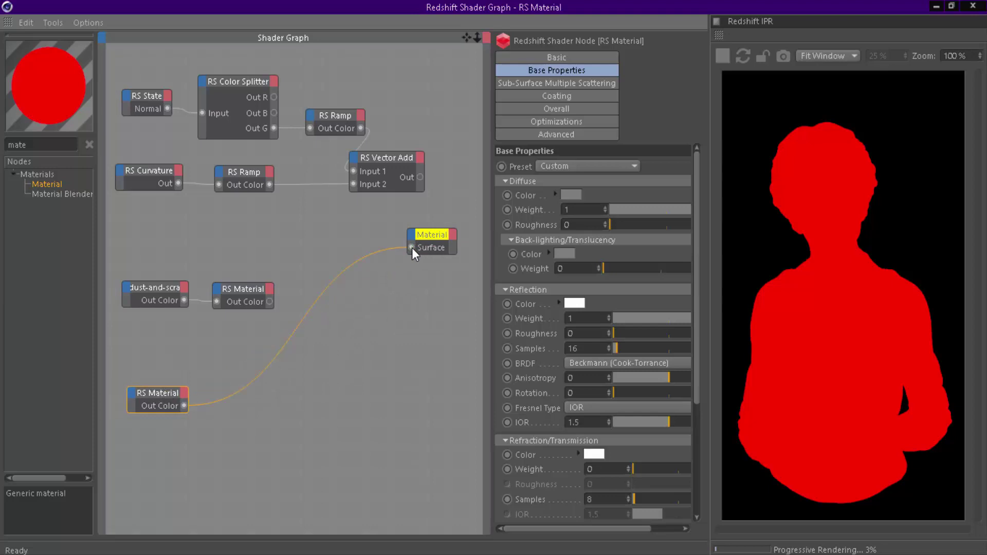
Step: Give the new material the Plastic preset and a near-black diffuse colour, then unplug it from Surface
{"action": "left_click", "coordinate": [607, 164]}
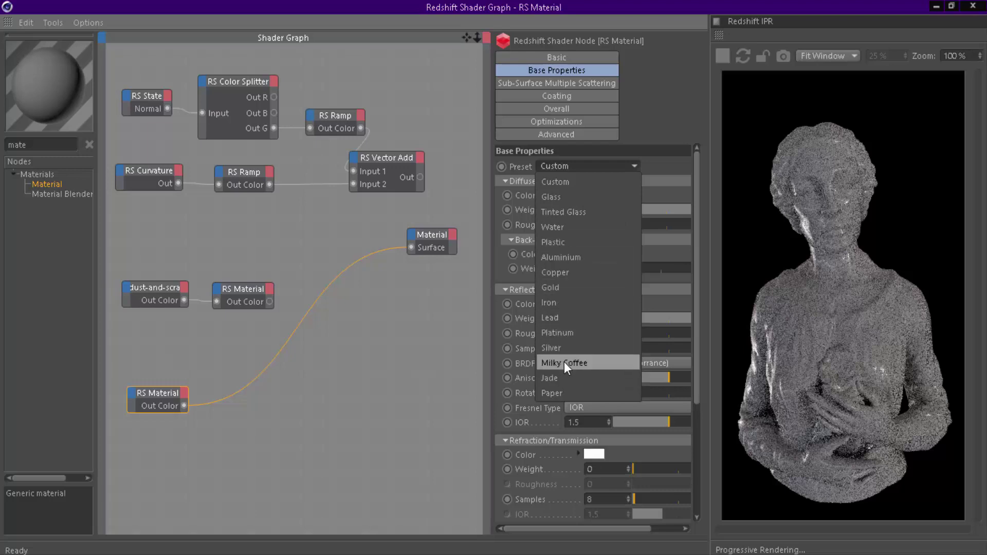
{"action": "key", "text": "Escape"}
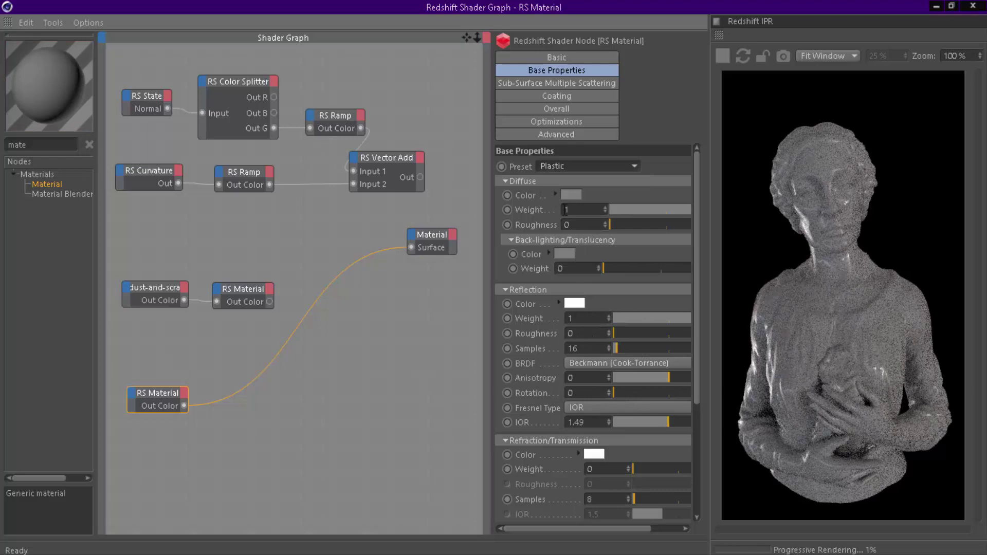
{"action": "left_click", "coordinate": [575, 196]}
{"action": "left_click_drag", "start_coordinate": [558, 227], "coordinate": [528, 209]}
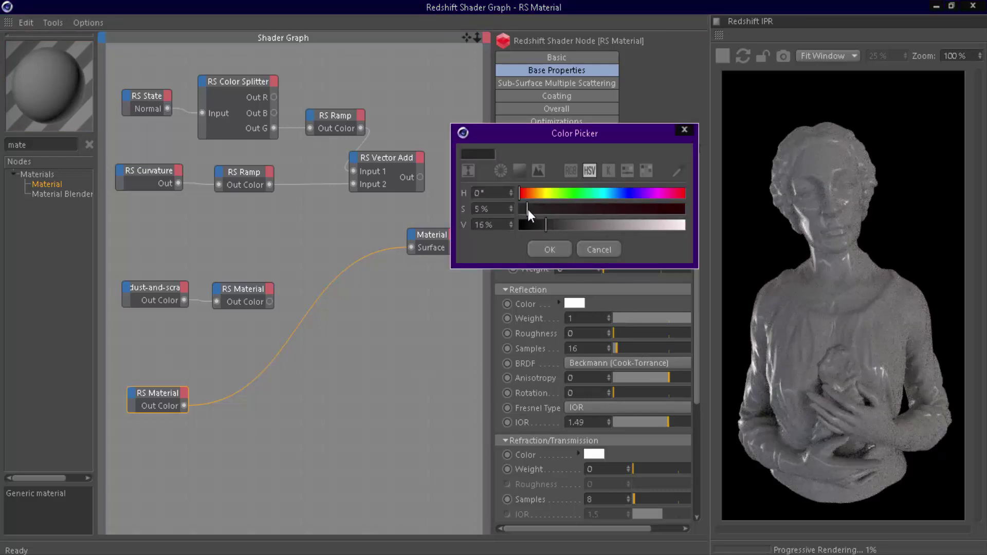
{"action": "left_click", "coordinate": [540, 245]}
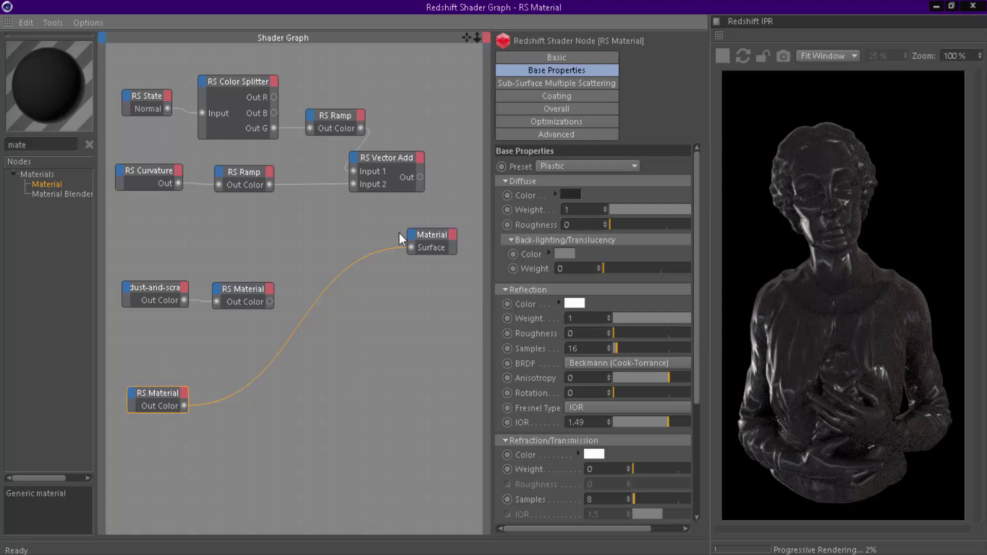
{"action": "left_click_drag", "start_coordinate": [404, 251], "coordinate": [356, 317]}
Step: Add an RS Material Blender with the plastic material as Base Color, feeding the Surface output
{"action": "key", "text": "BackSpace"}
{"action": "key", "text": "BackSpace"}
{"action": "key", "text": "BackSpace"}
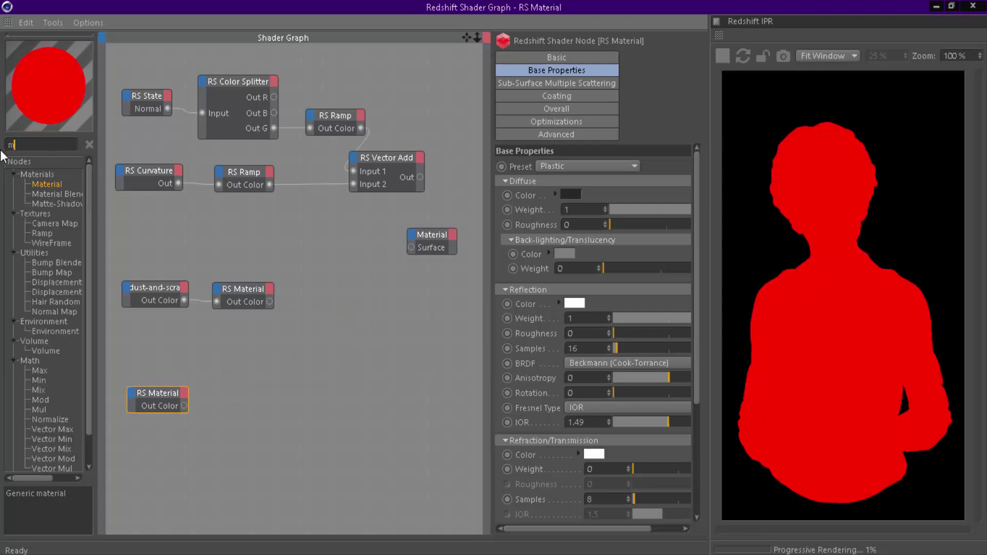
{"action": "type", "text": "ater"}
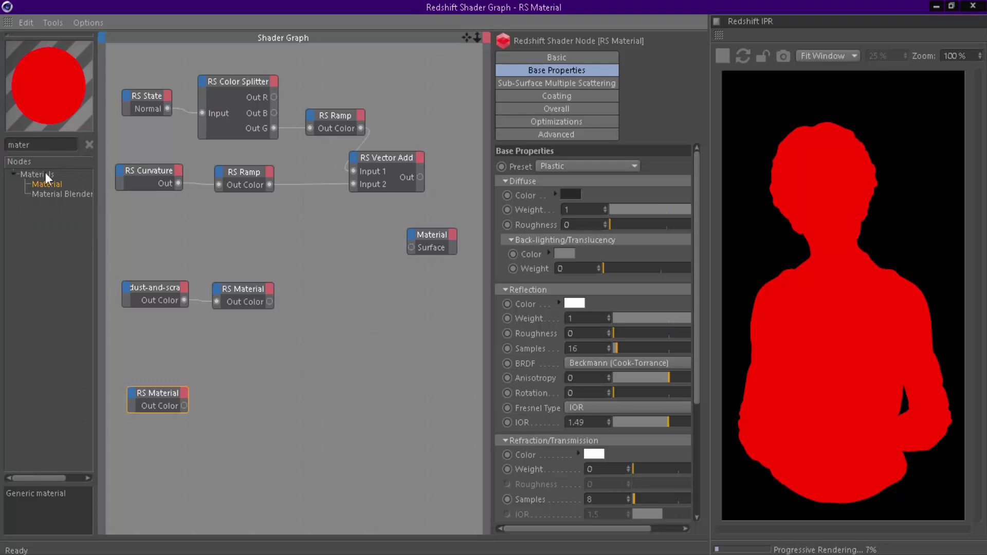
{"action": "left_click_drag", "start_coordinate": [318, 304], "coordinate": [367, 300]}
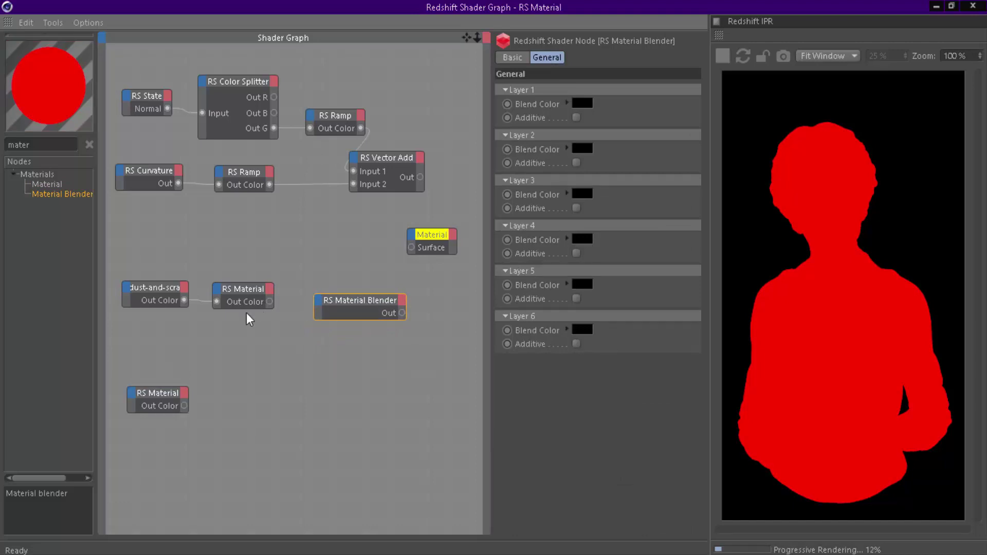
{"action": "left_click_drag", "start_coordinate": [184, 405], "coordinate": [316, 301]}
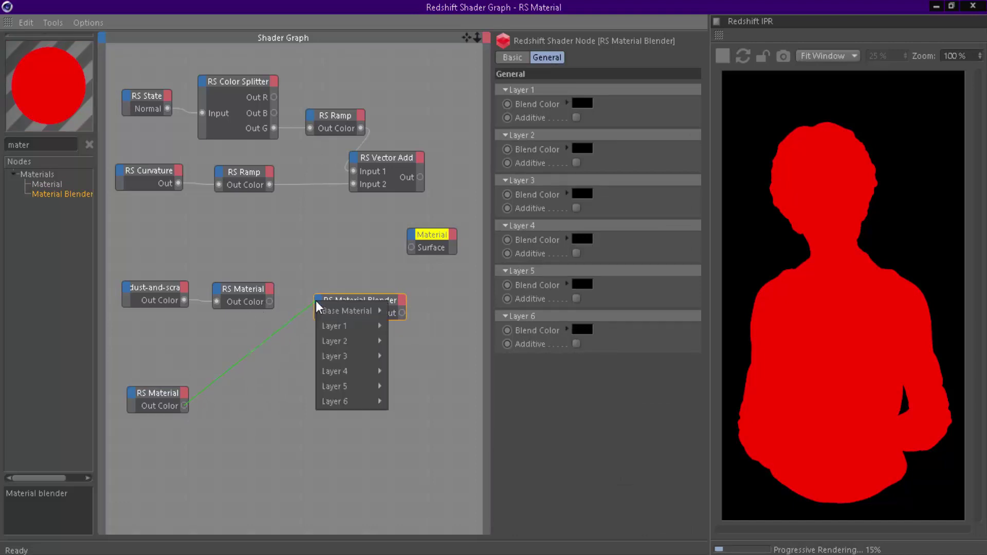
{"action": "mouse_move", "coordinate": [338, 310]}
{"action": "left_click", "coordinate": [403, 312]}
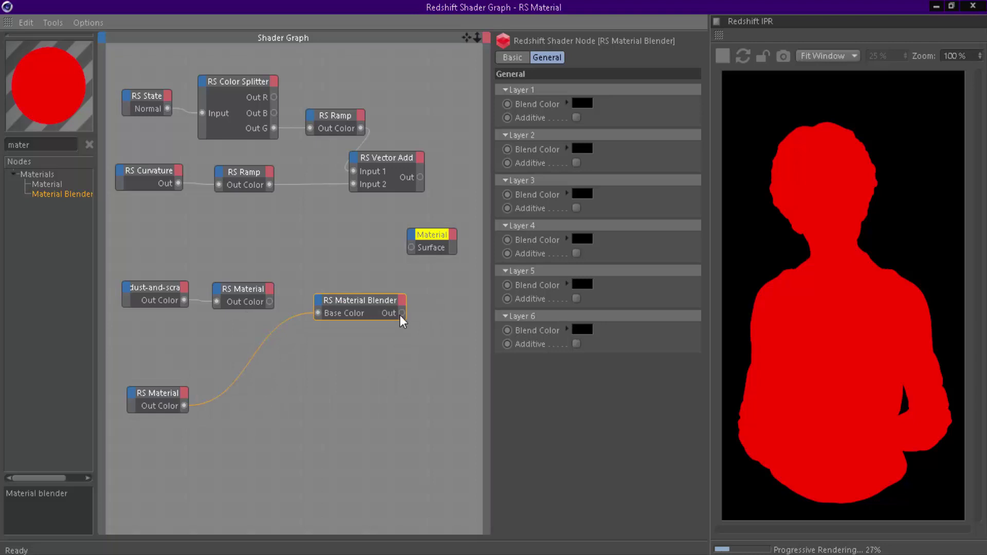
{"action": "left_click_drag", "start_coordinate": [414, 279], "coordinate": [452, 239]}
{"action": "left_click", "coordinate": [434, 237]}
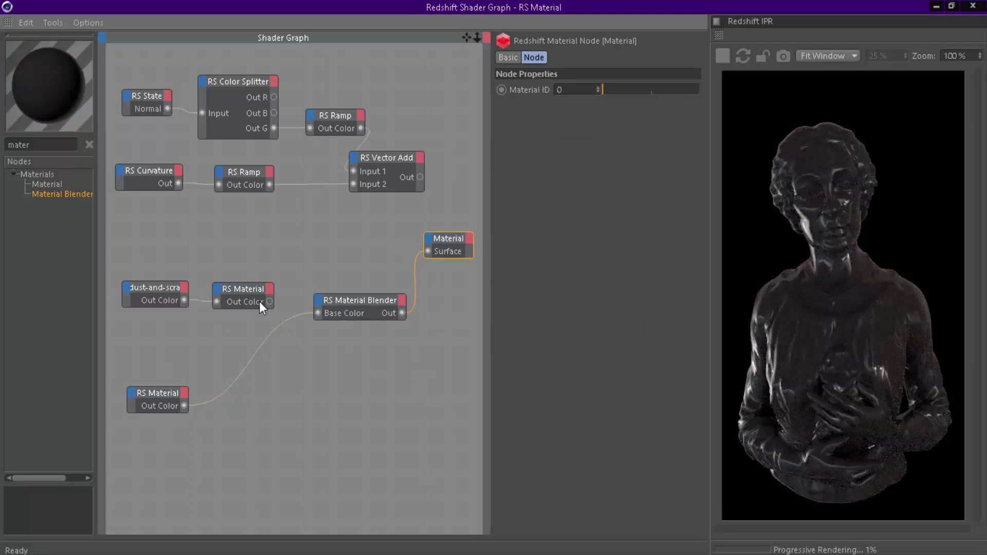
Step: Plug the dust material into Layer Color 1 and the Vector Add mask into Blend Color 1
{"action": "left_click_drag", "start_coordinate": [270, 301], "coordinate": [427, 324]}
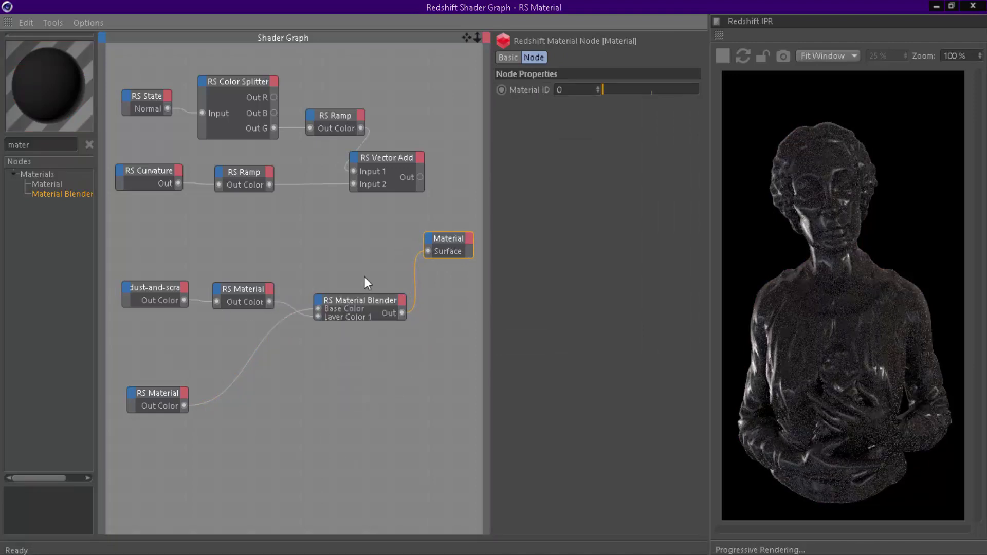
{"action": "left_click_drag", "start_coordinate": [420, 176], "coordinate": [421, 337]}
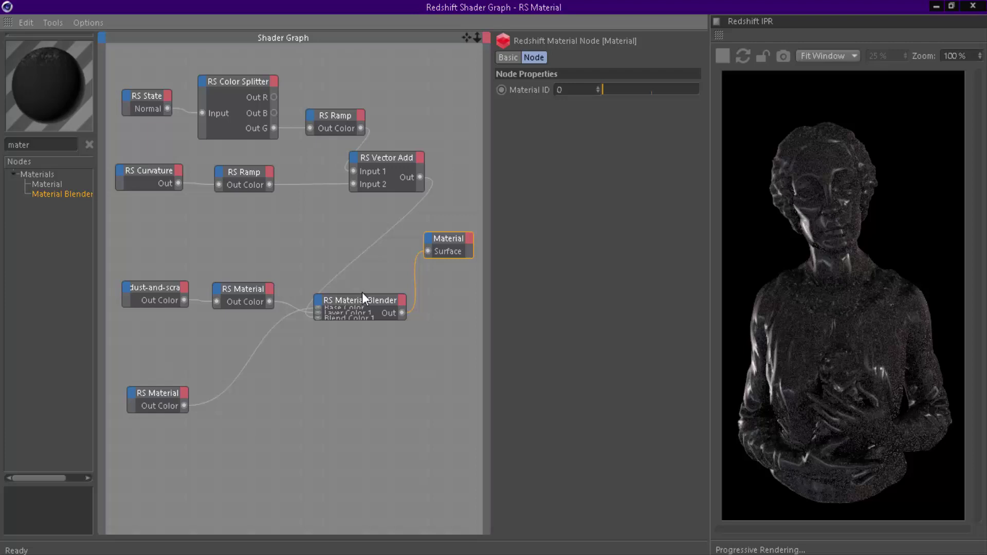
{"action": "left_click_drag", "start_coordinate": [364, 292], "coordinate": [363, 264]}
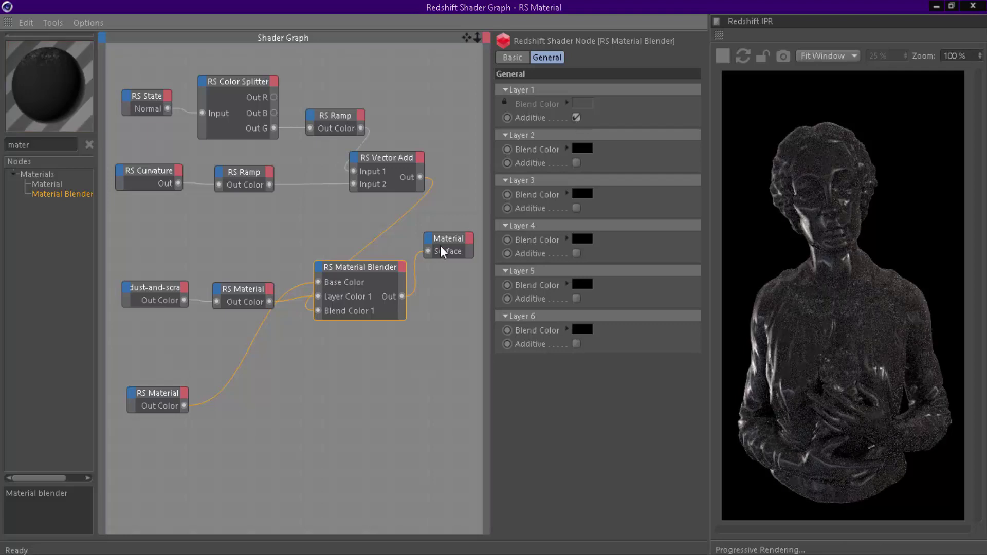
Step: Float the Redshift IPR preview in its own window and restore the Shader Graph to a window
{"action": "left_click", "coordinate": [337, 115]}
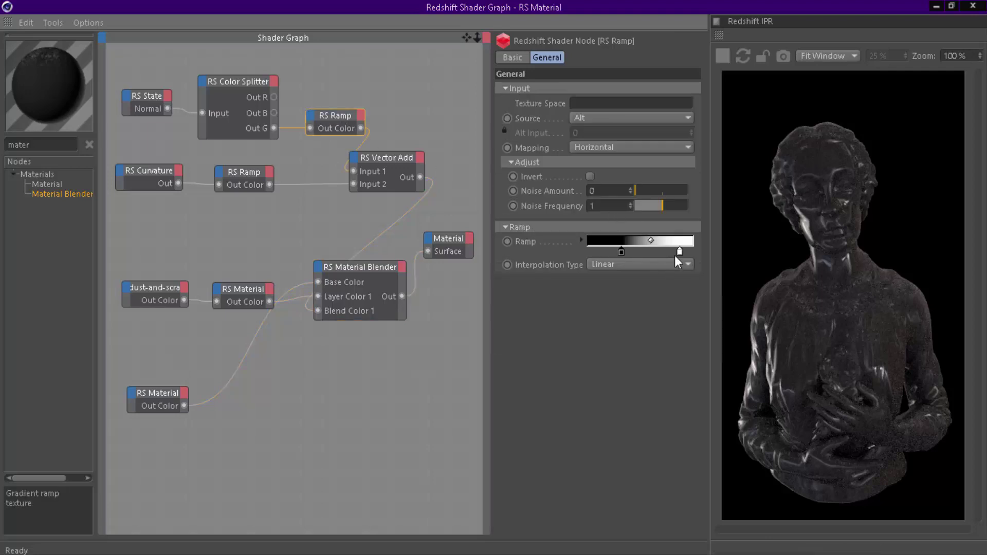
{"action": "left_click", "coordinate": [719, 36]}
{"action": "left_click", "coordinate": [746, 49]}
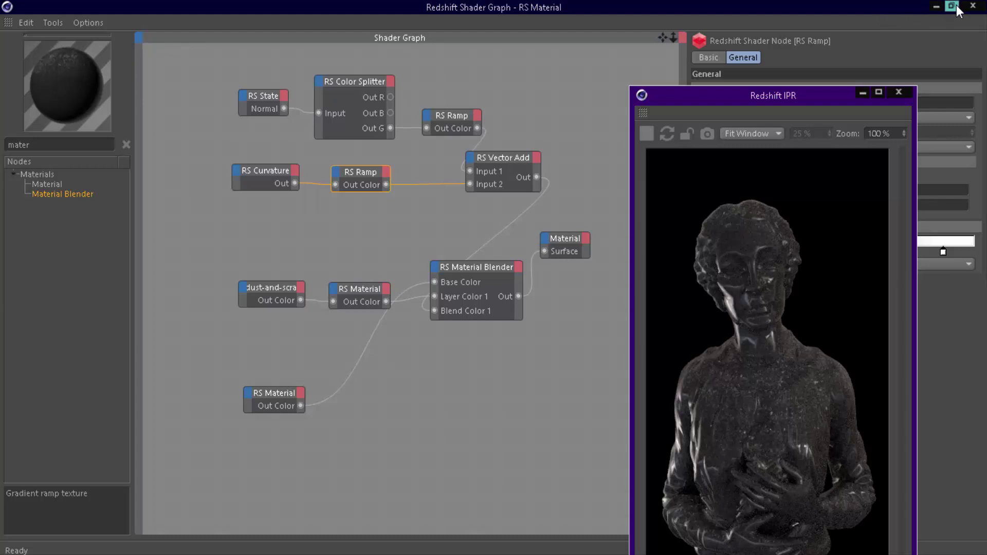
{"action": "left_click", "coordinate": [951, 6]}
{"action": "left_click_drag", "start_coordinate": [571, 57], "coordinate": [499, 141]}
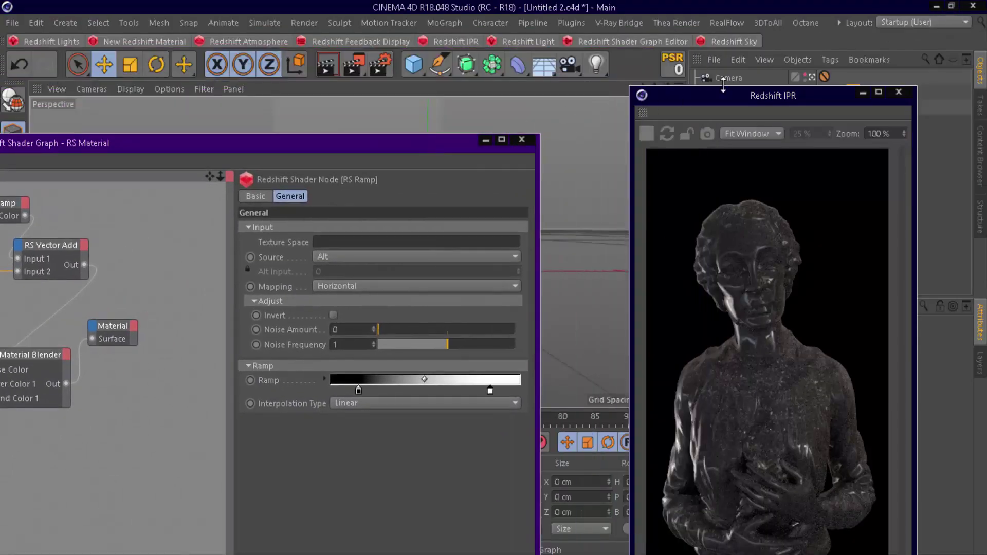
{"action": "left_click_drag", "start_coordinate": [723, 85], "coordinate": [705, 183]}
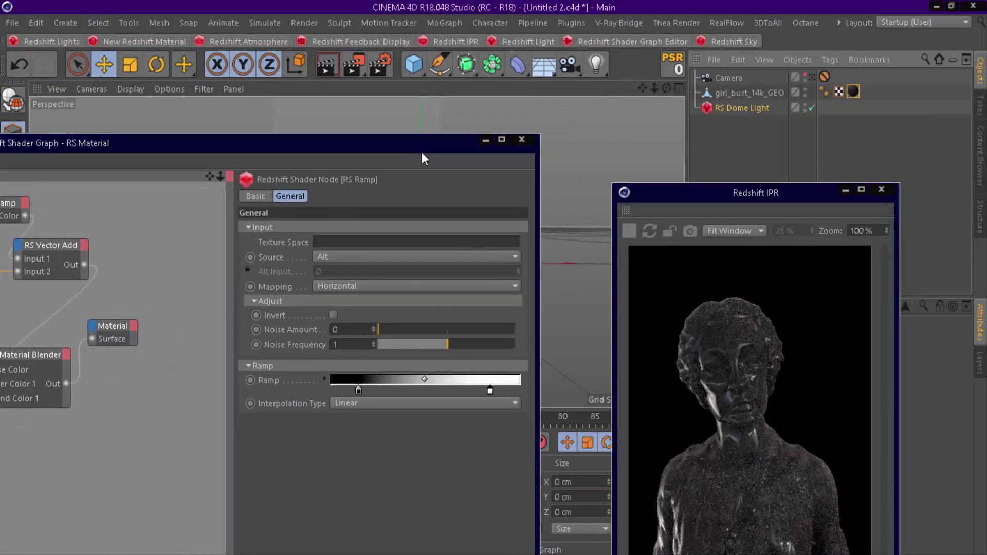
Step: Rearrange the graph and IPR windows and zoom the viewport onto the bust's face and neck
{"action": "left_click_drag", "start_coordinate": [396, 151], "coordinate": [430, 380]}
{"action": "scroll", "coordinate": [365, 242], "scroll_direction": "up", "scroll_amount": 5}
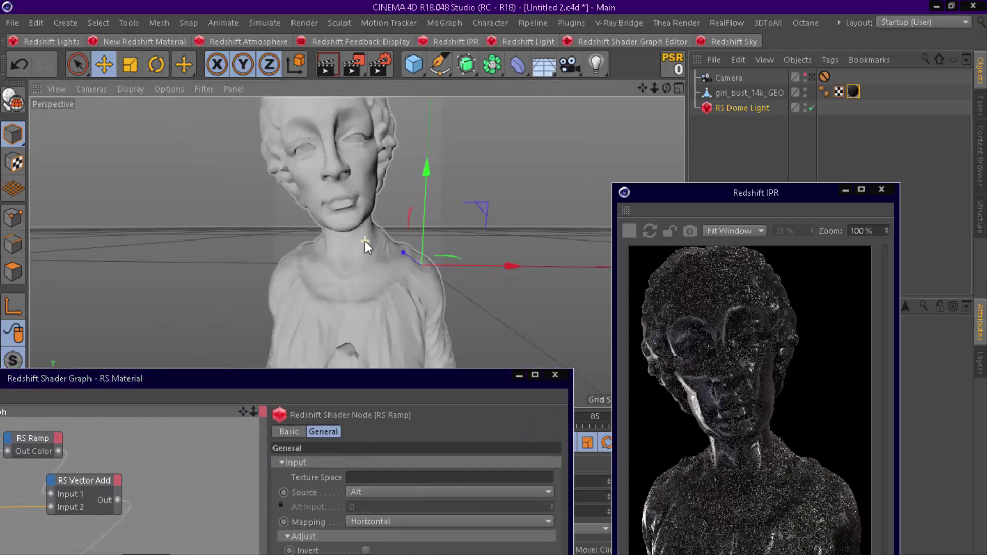
{"action": "scroll", "coordinate": [365, 242], "scroll_direction": "up", "scroll_amount": 3}
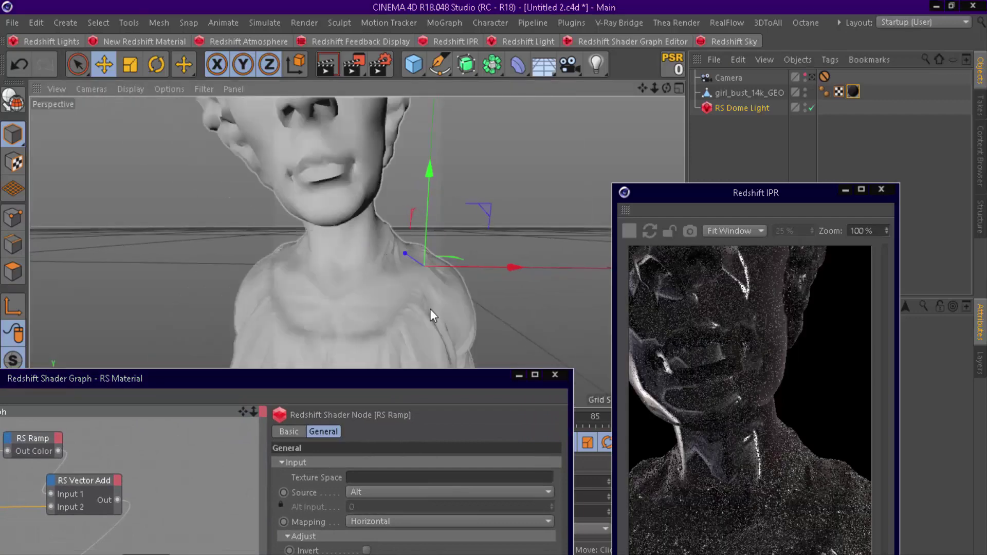
{"action": "left_click_drag", "start_coordinate": [399, 384], "coordinate": [404, 161]}
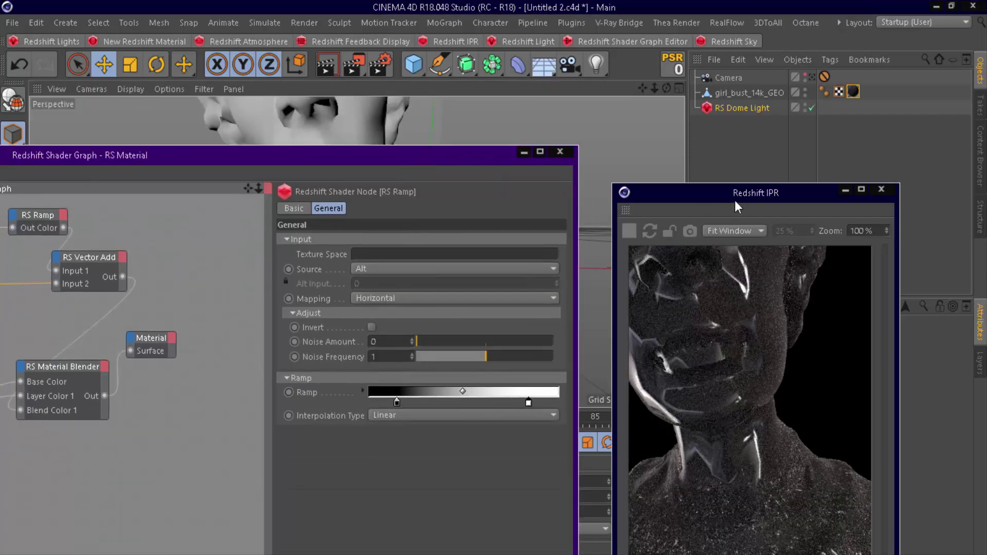
{"action": "left_click_drag", "start_coordinate": [735, 201], "coordinate": [696, 31]}
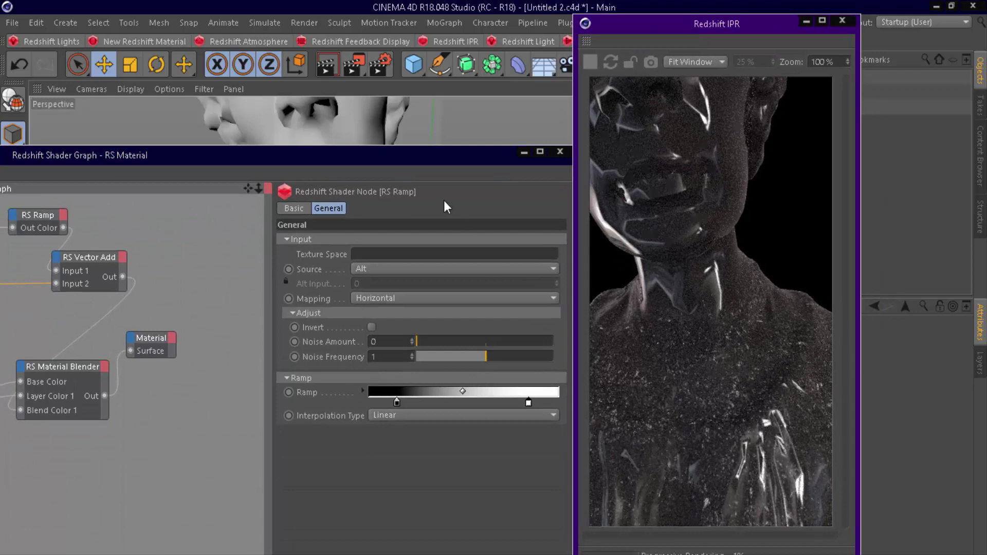
{"action": "left_click_drag", "start_coordinate": [409, 158], "coordinate": [467, 85]}
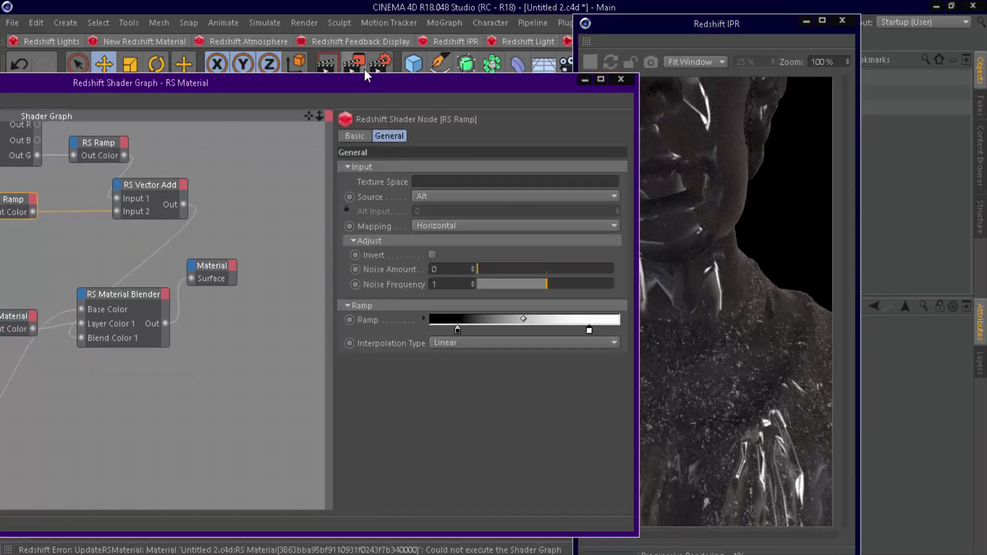
{"action": "left_click_drag", "start_coordinate": [364, 69], "coordinate": [501, 79]}
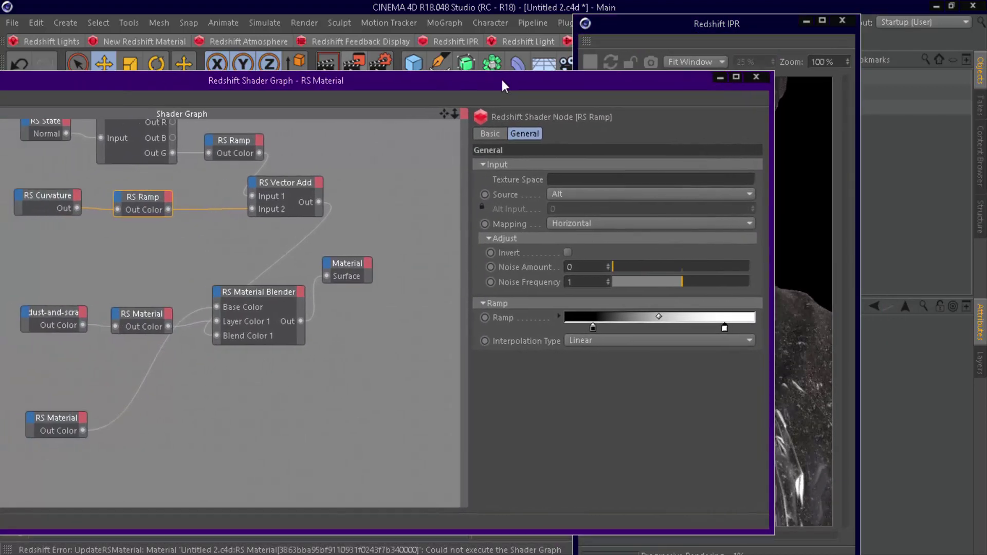
Step: In the dust texture's Adjust tab, shift the Color Multiplier tint toward yellow at hue 42°
{"action": "left_click", "coordinate": [59, 318]}
{"action": "left_click_drag", "start_coordinate": [591, 87], "coordinate": [420, 85]}
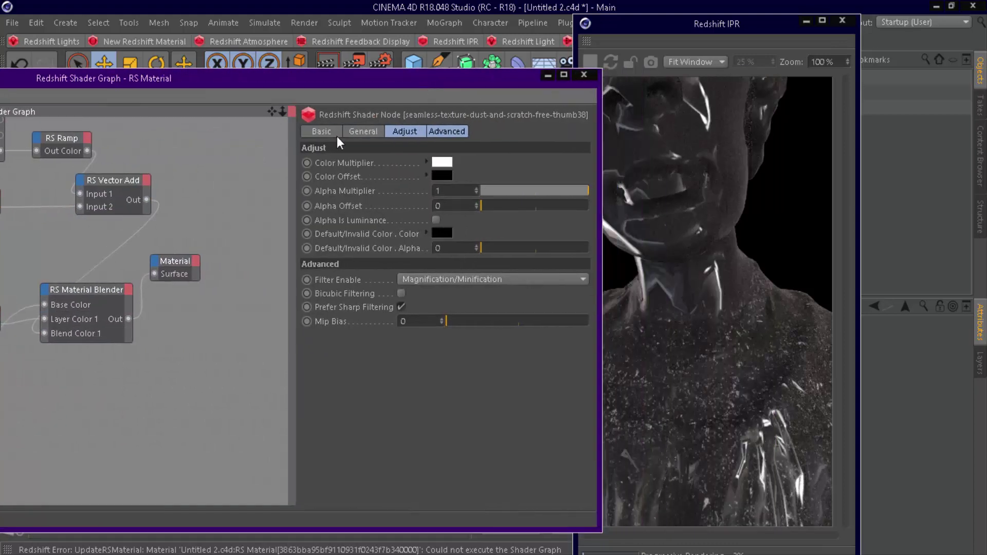
{"action": "left_click", "coordinate": [353, 135]}
{"action": "left_click", "coordinate": [397, 132]}
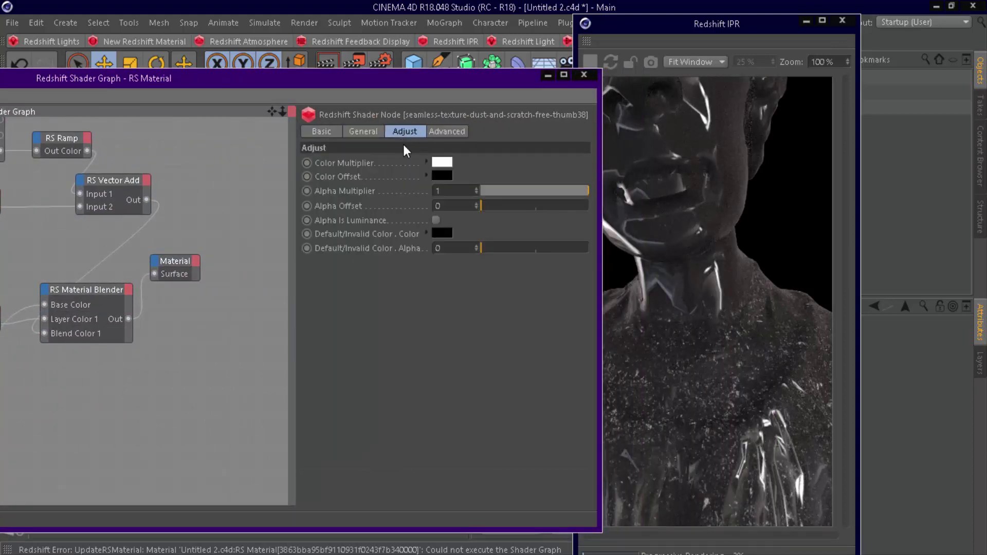
{"action": "left_click", "coordinate": [435, 160]}
{"action": "left_click_drag", "start_coordinate": [395, 157], "coordinate": [412, 174]}
{"action": "left_click", "coordinate": [400, 159]}
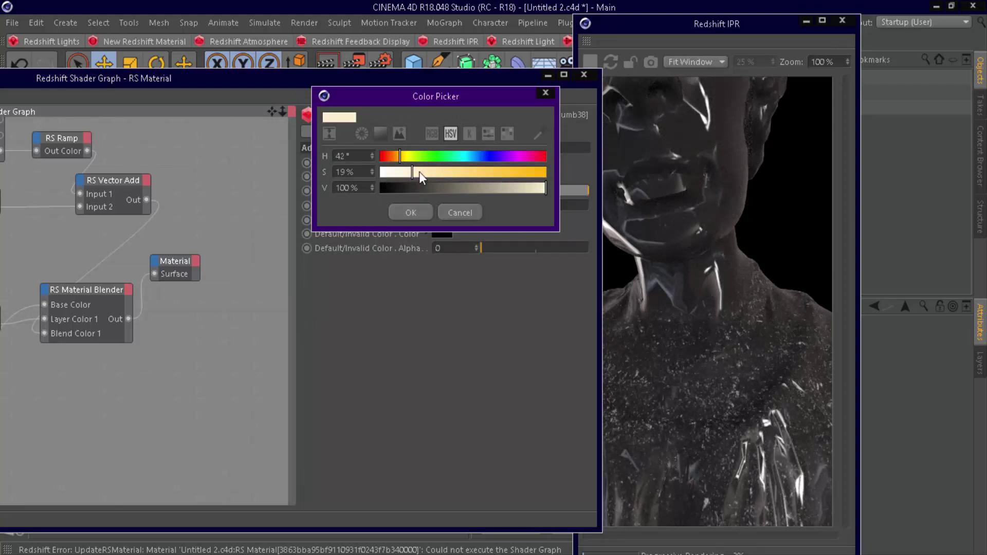
{"action": "left_click", "coordinate": [414, 213]}
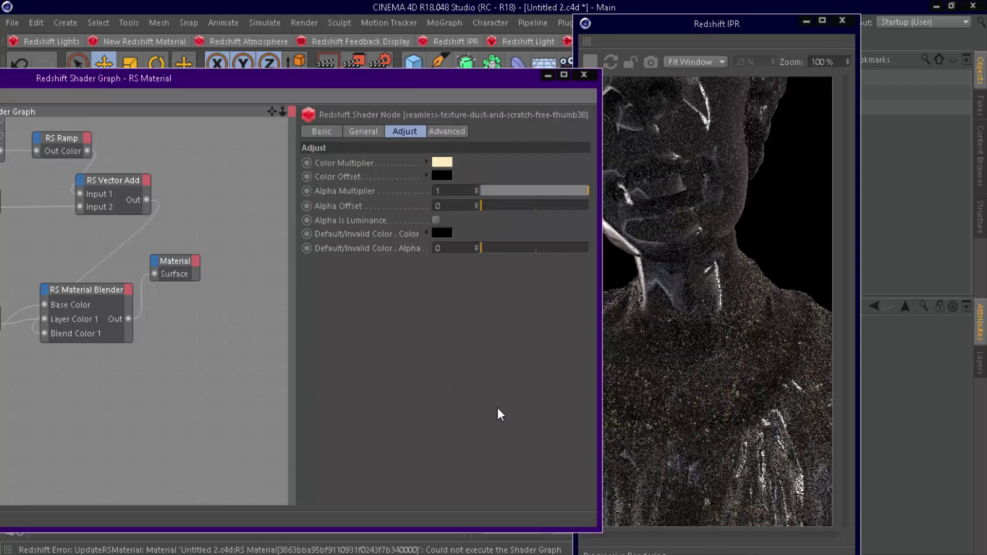
Step: Raise the Color Multiplier tint's saturation to 31% for a pale yellow
{"action": "left_click", "coordinate": [441, 163]}
{"action": "left_click", "coordinate": [440, 180]}
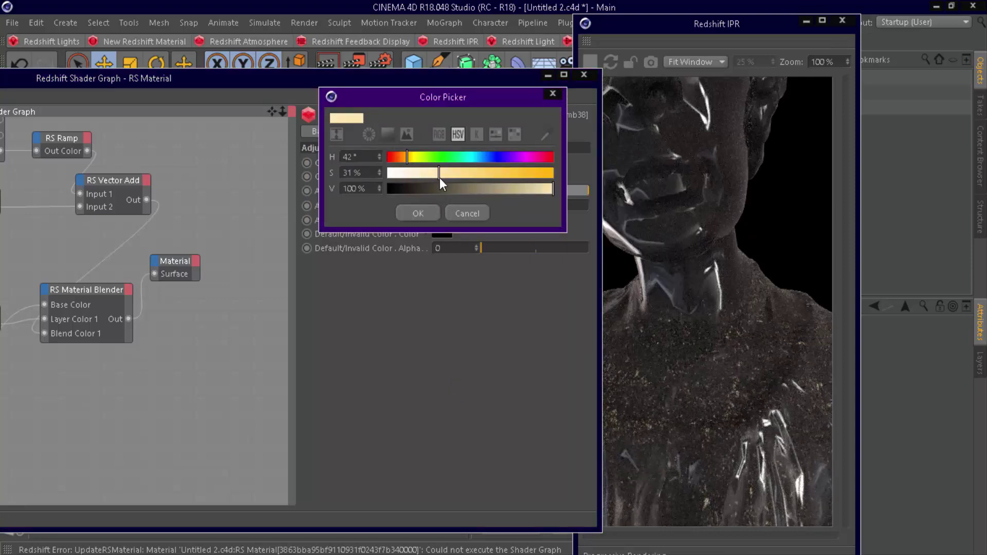
{"action": "left_click", "coordinate": [419, 213]}
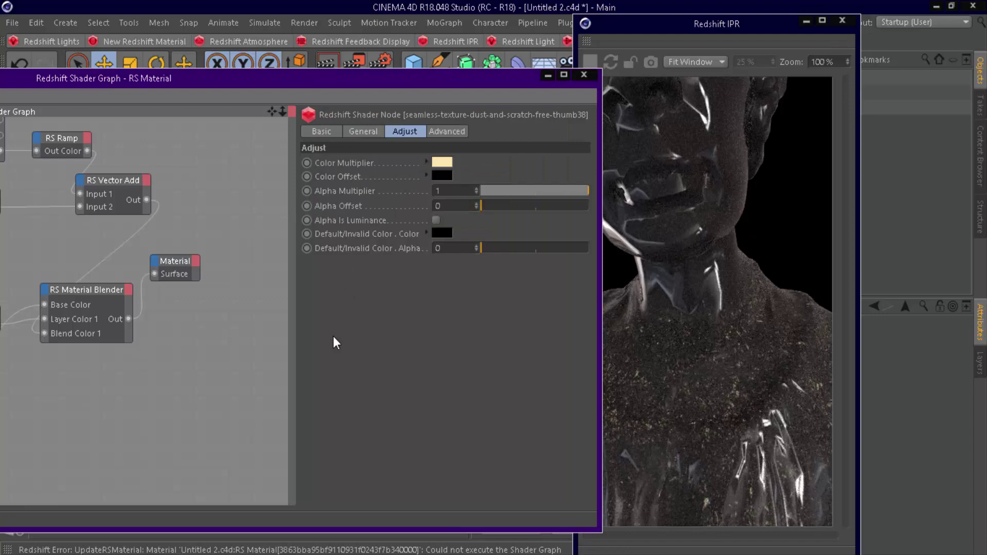
{"action": "left_click_drag", "start_coordinate": [432, 82], "coordinate": [468, 78]}
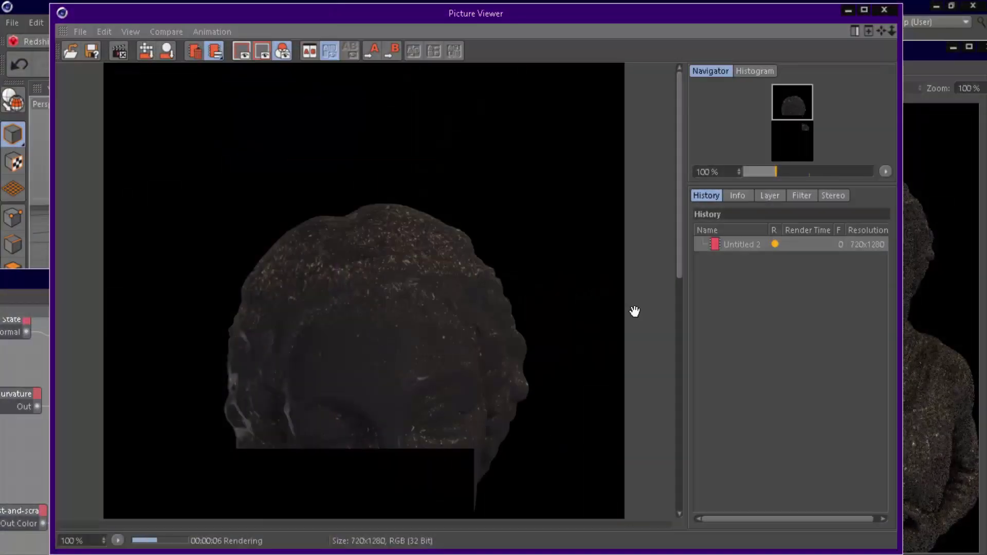
Step: Inspect the finished 720×1280 render's face and chest in the Picture Viewer, then close it
{"action": "scroll", "coordinate": [674, 326], "scroll_direction": "down", "scroll_amount": 3}
{"action": "scroll", "coordinate": [551, 359], "scroll_direction": "down", "scroll_amount": 1}
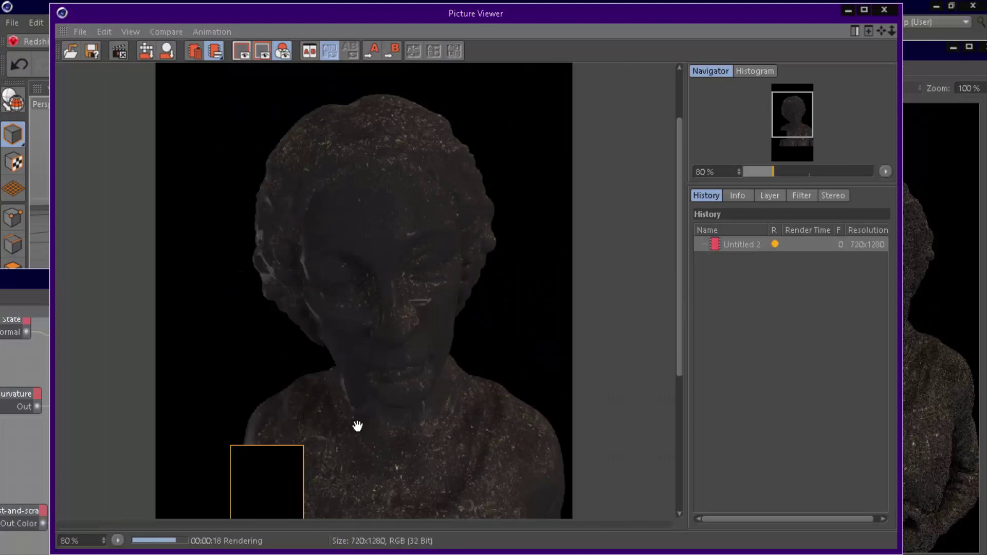
{"action": "scroll", "coordinate": [406, 418], "scroll_direction": "up", "scroll_amount": 1}
{"action": "scroll", "coordinate": [480, 302], "scroll_direction": "down", "scroll_amount": 1}
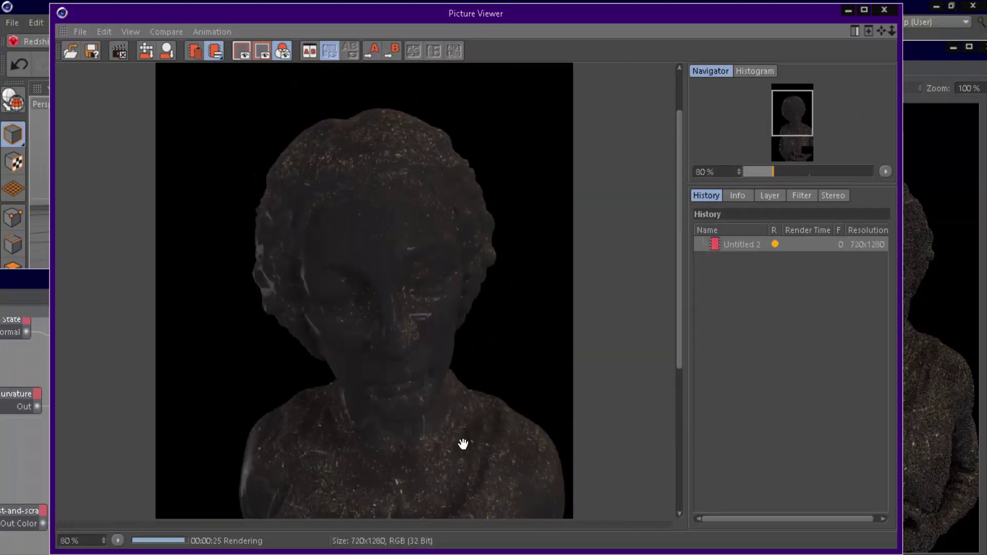
{"action": "scroll", "coordinate": [458, 391], "scroll_direction": "up", "scroll_amount": 1}
{"action": "scroll", "coordinate": [469, 328], "scroll_direction": "up", "scroll_amount": 2}
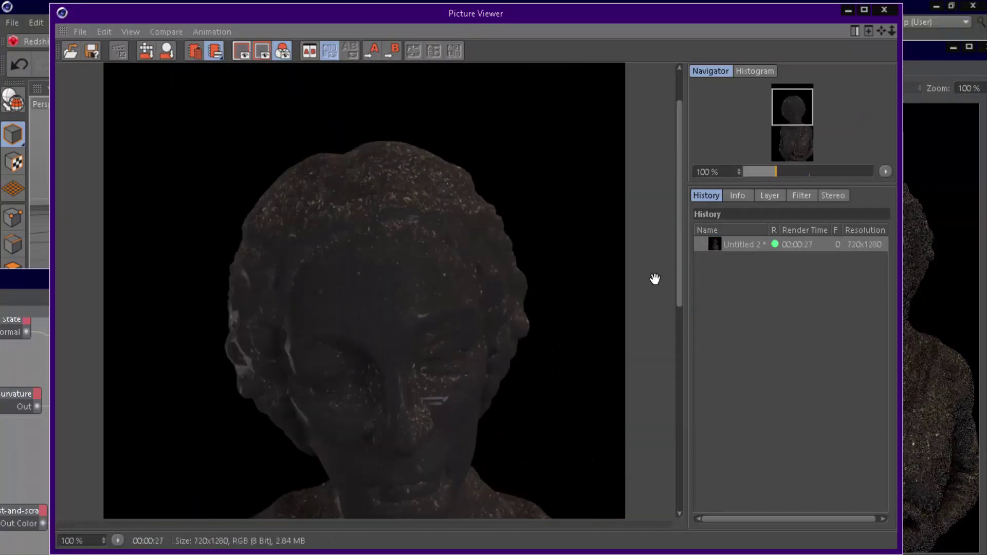
{"action": "left_click", "coordinate": [884, 10]}
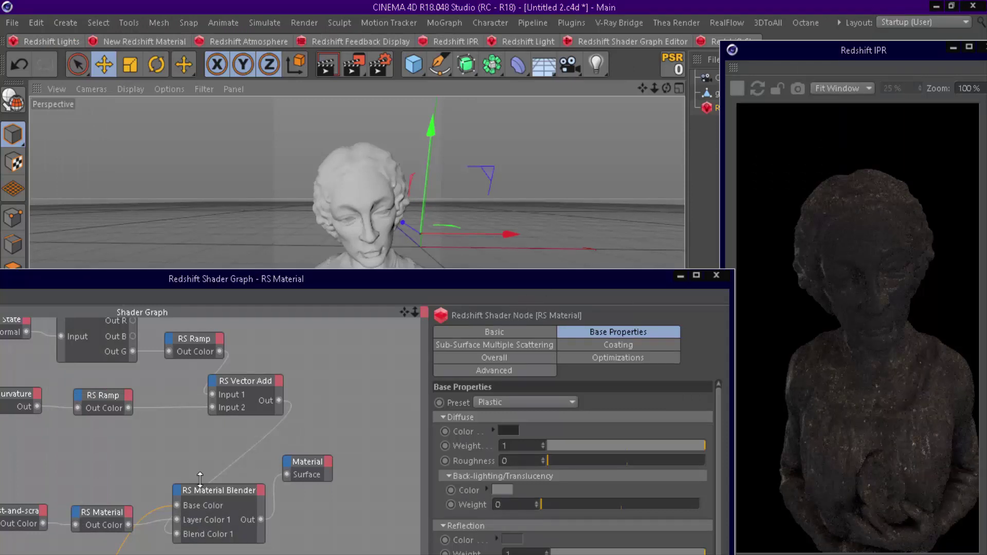
Step: Switch the lower base RS Material's preset from Plastic to Glass
{"action": "left_click_drag", "start_coordinate": [365, 285], "coordinate": [434, 105]}
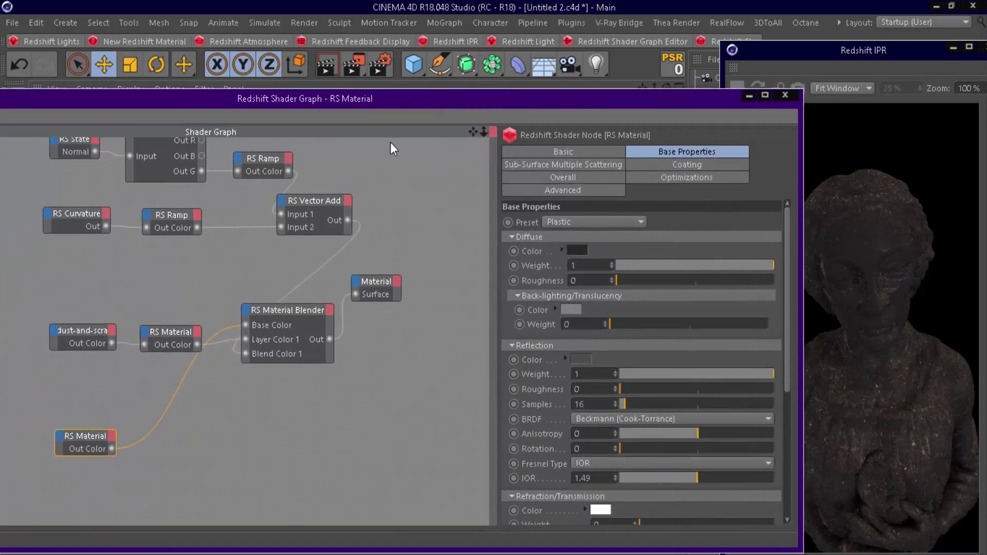
{"action": "left_click", "coordinate": [197, 434]}
{"action": "left_click", "coordinate": [82, 442]}
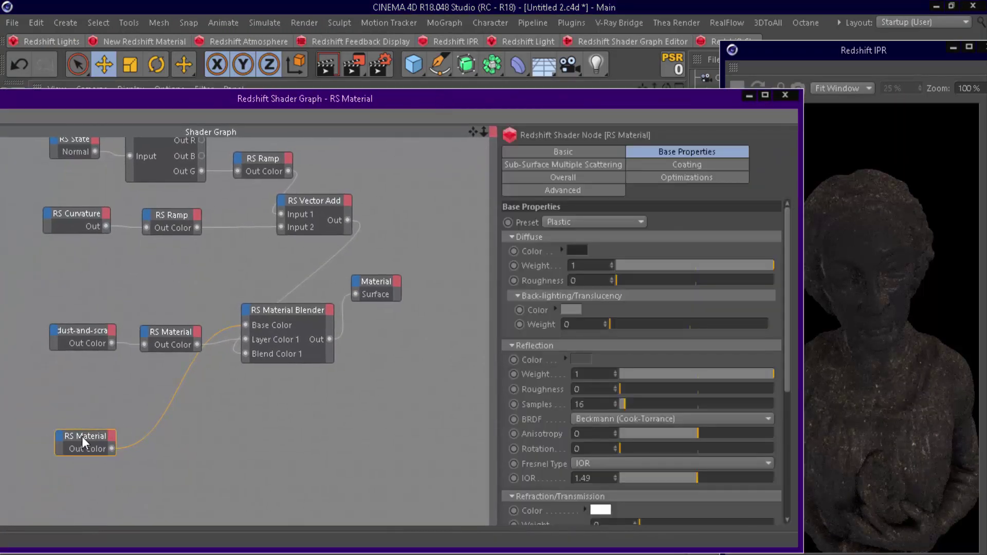
{"action": "left_click", "coordinate": [587, 224]}
{"action": "left_click", "coordinate": [586, 311]}
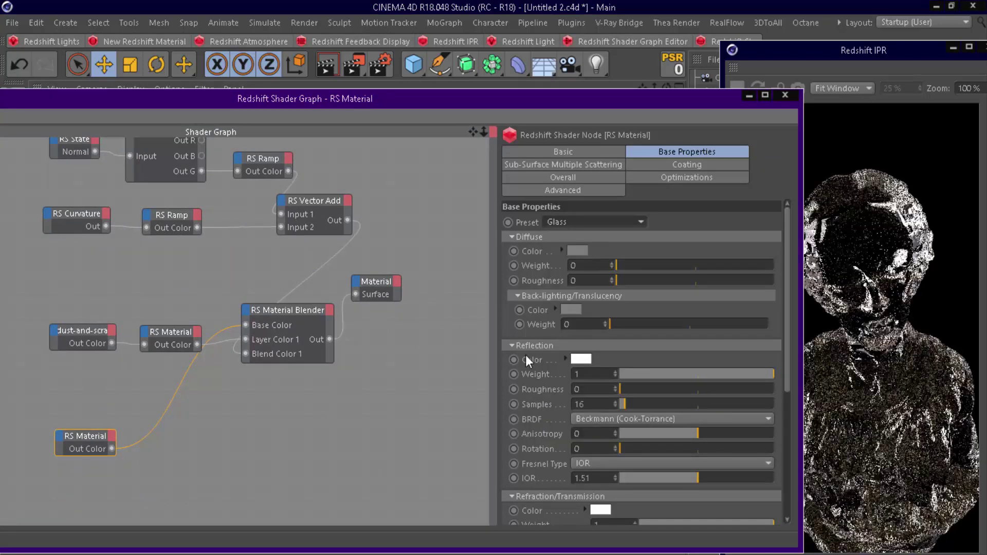